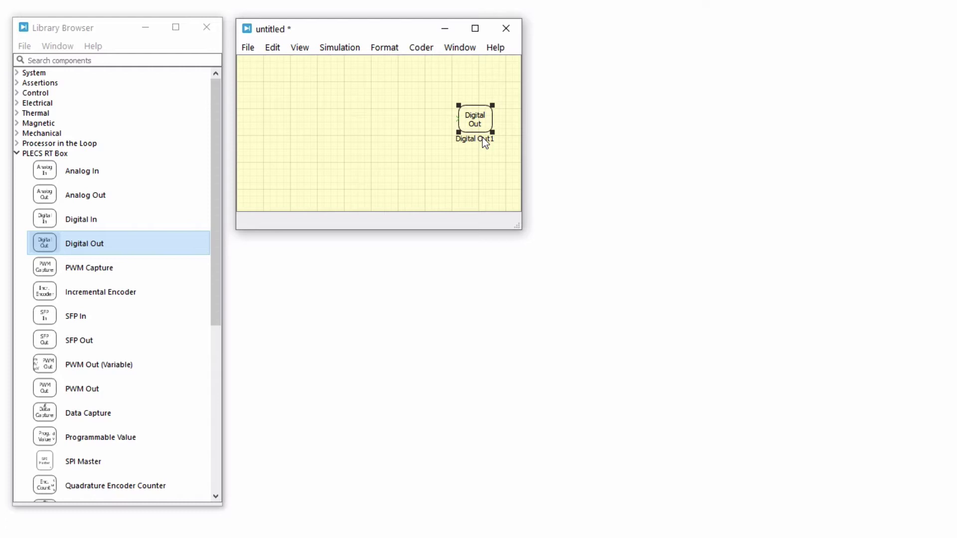
Set Digital Out1 to output channel 30, made tunable.
double_click(483, 128)
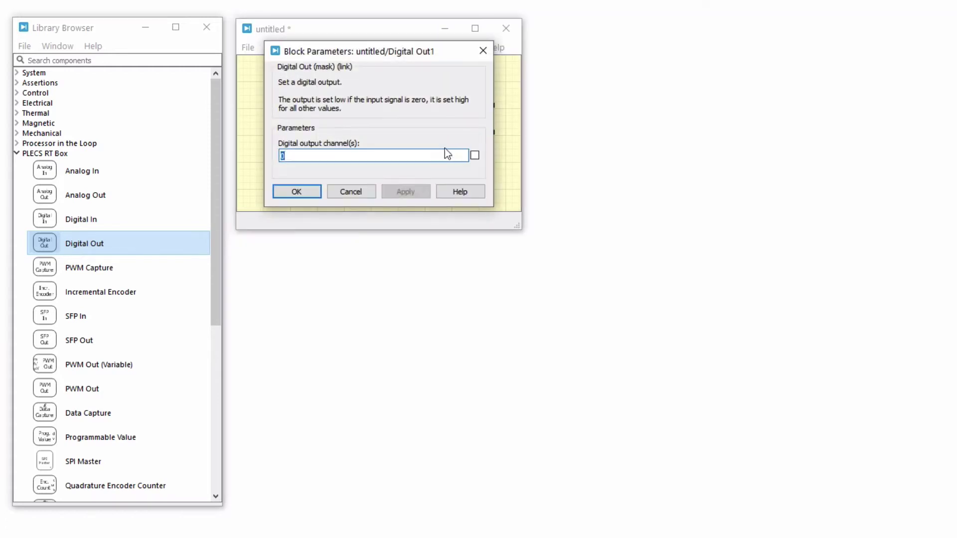
text(30)
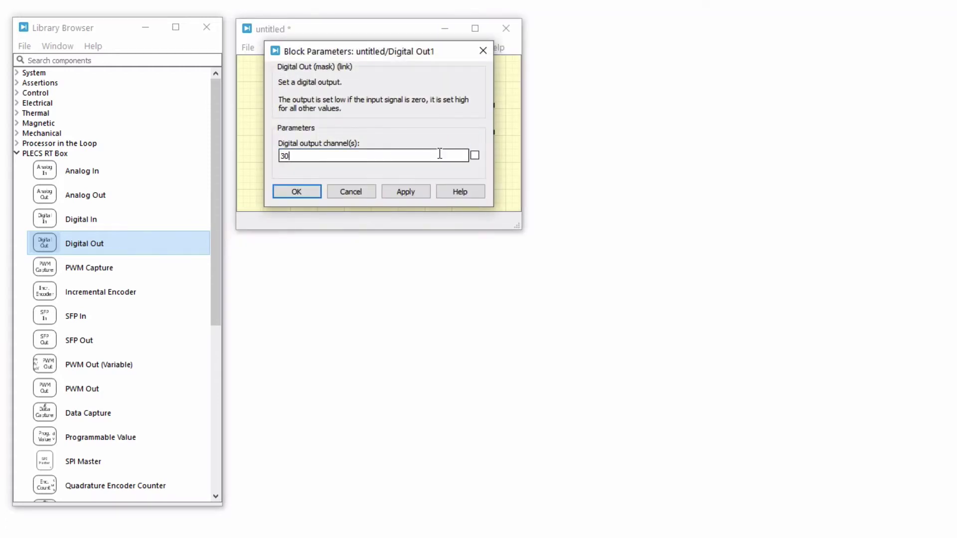
click(475, 155)
click(308, 195)
Search the library for 'trian' and place a Triangular Wave Generator in the model.
click(198, 60)
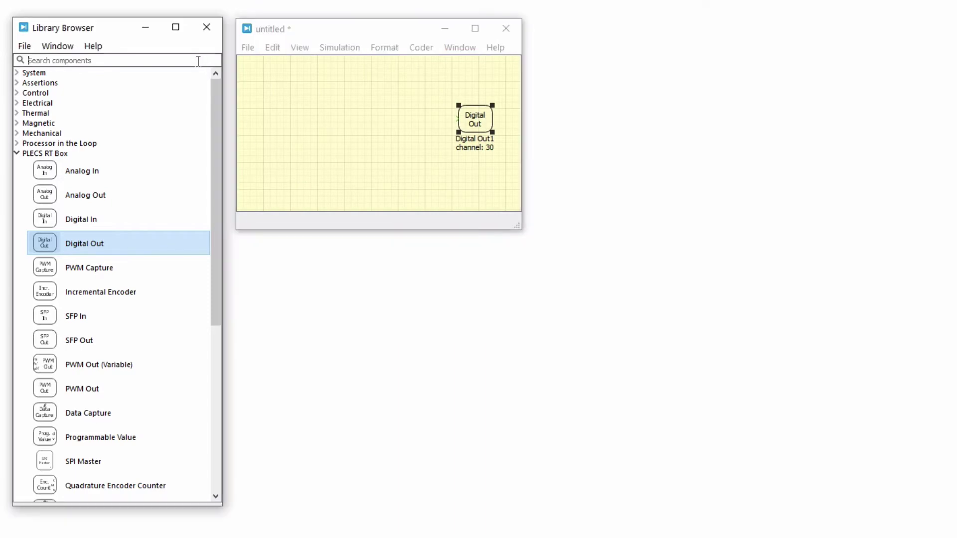
text(trian)
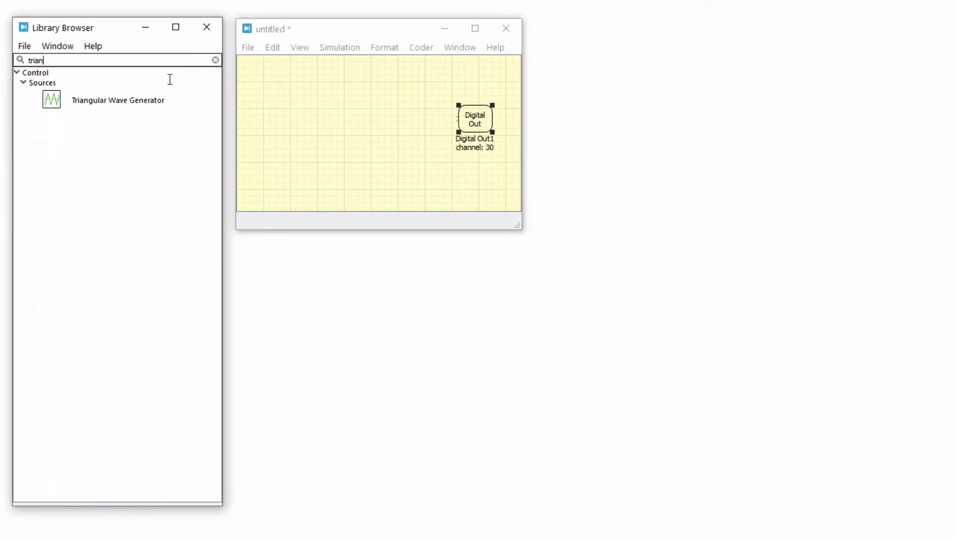
drag(141, 103, 300, 147)
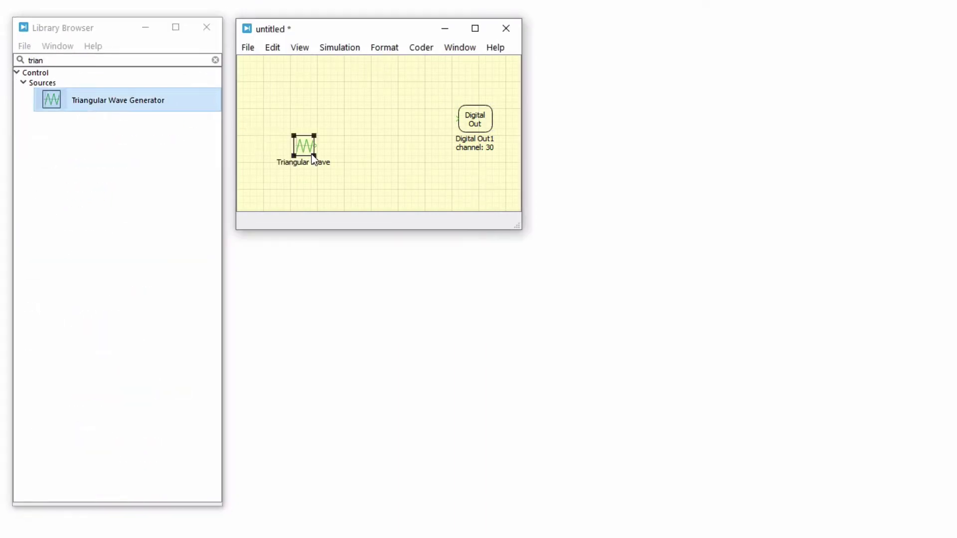
Give the triangular wave frequency 5e3, minimum 0 and maximum 1.
double_click(312, 157)
double_click(308, 175)
text(5e)
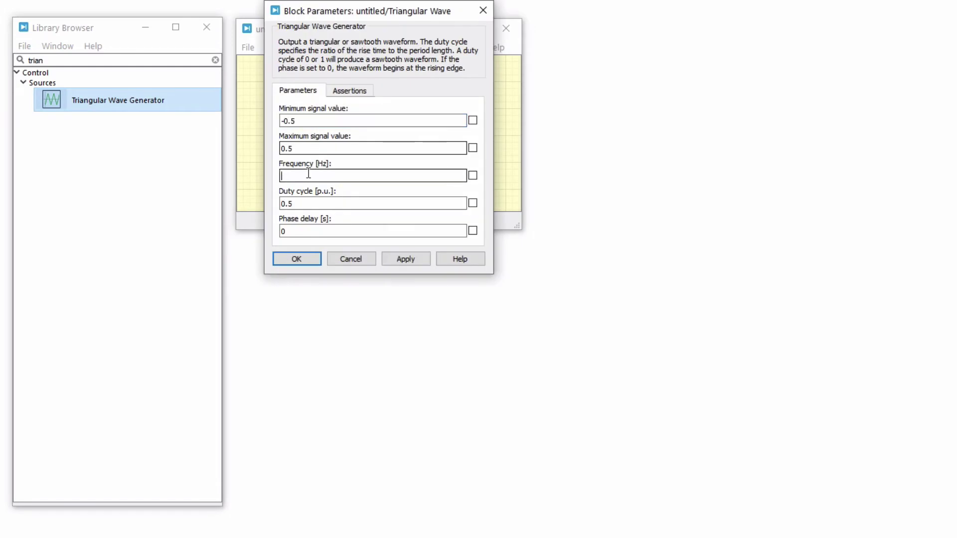
text(3)
double_click(298, 121)
text(0)
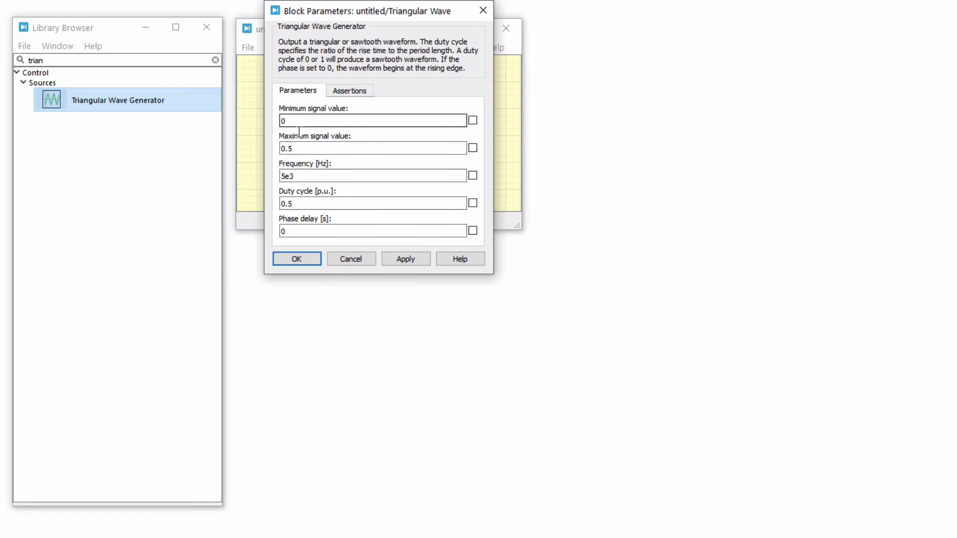
double_click(299, 148)
text(1)
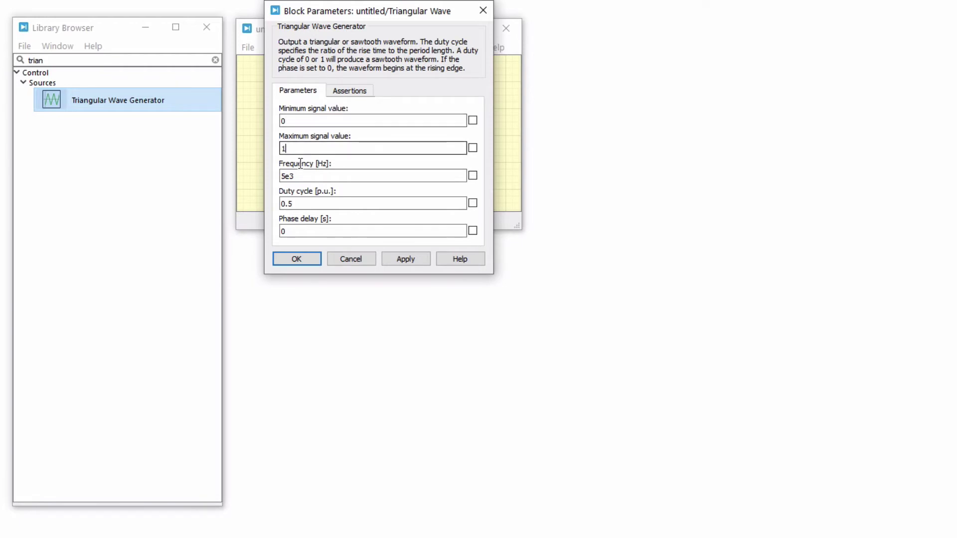
Set the wave's duty cycle to 1, make duty, max and min tunable, and apply.
click(305, 203)
key(BackSpace)
key(BackSpace)
key(BackSpace)
text(1)
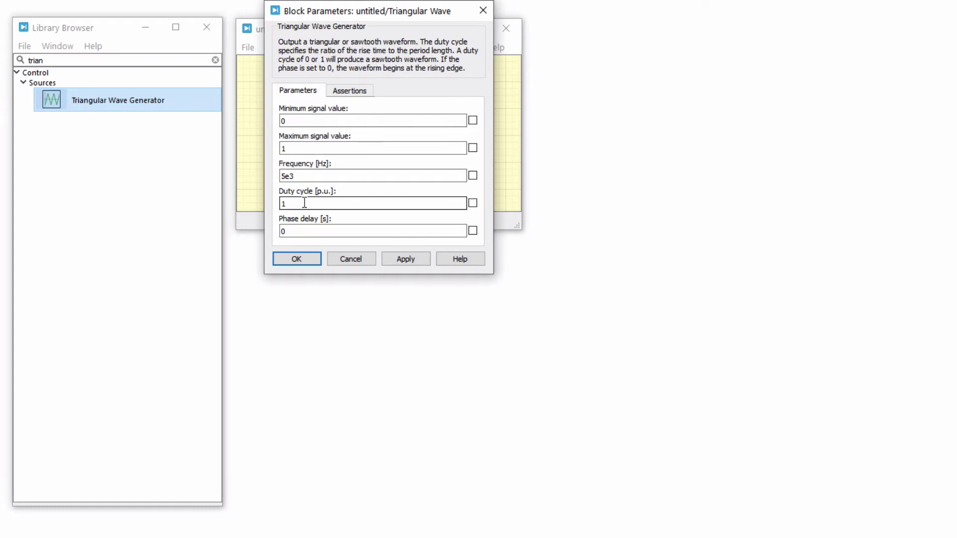
click(473, 203)
click(473, 148)
click(473, 120)
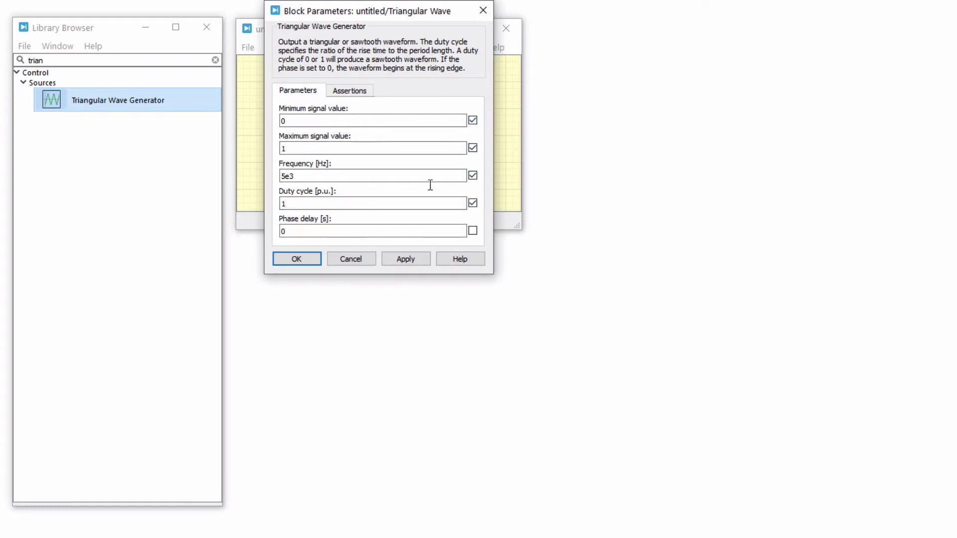
click(404, 260)
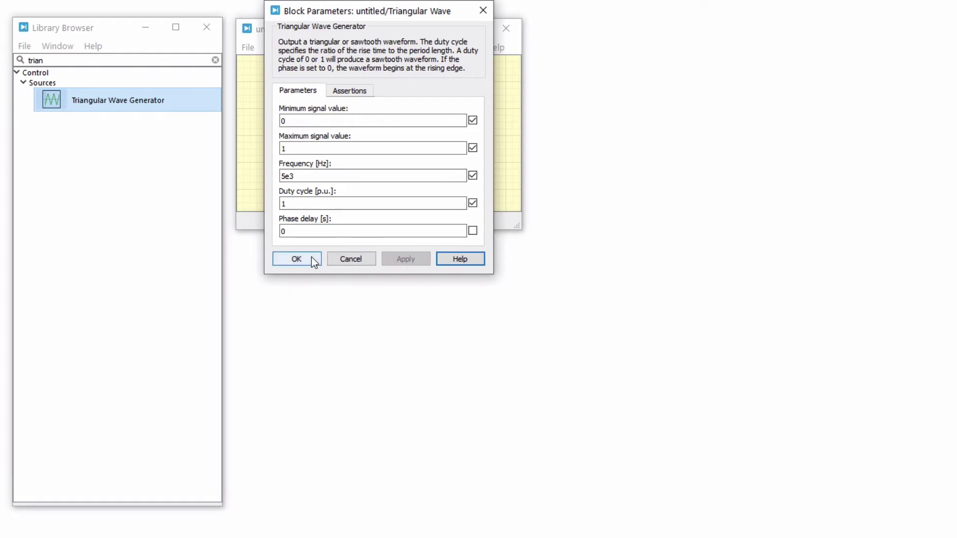
click(298, 259)
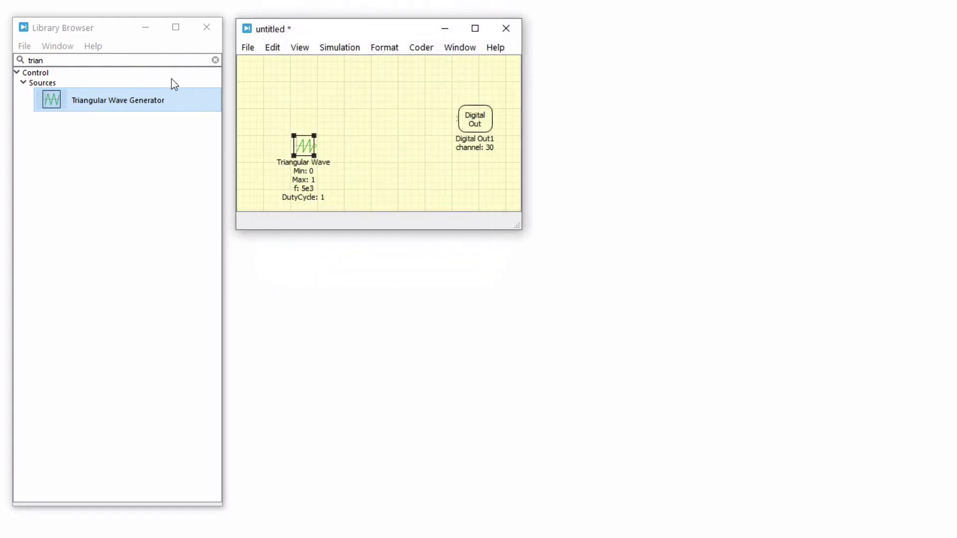
Add a Constant block with value 0.3 and enlarge it so the value shows.
click(156, 60)
text(con)
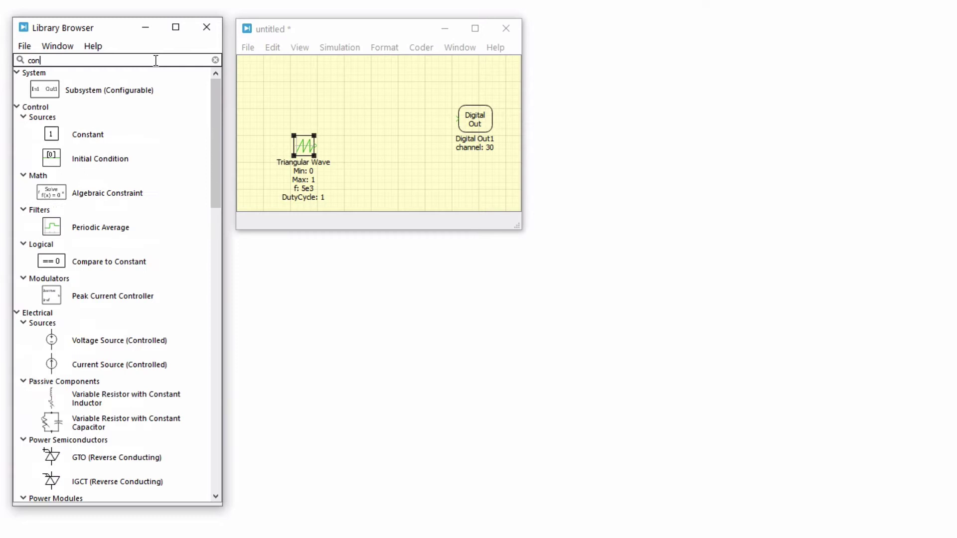
drag(96, 133, 297, 89)
double_click(298, 89)
text(0.5)
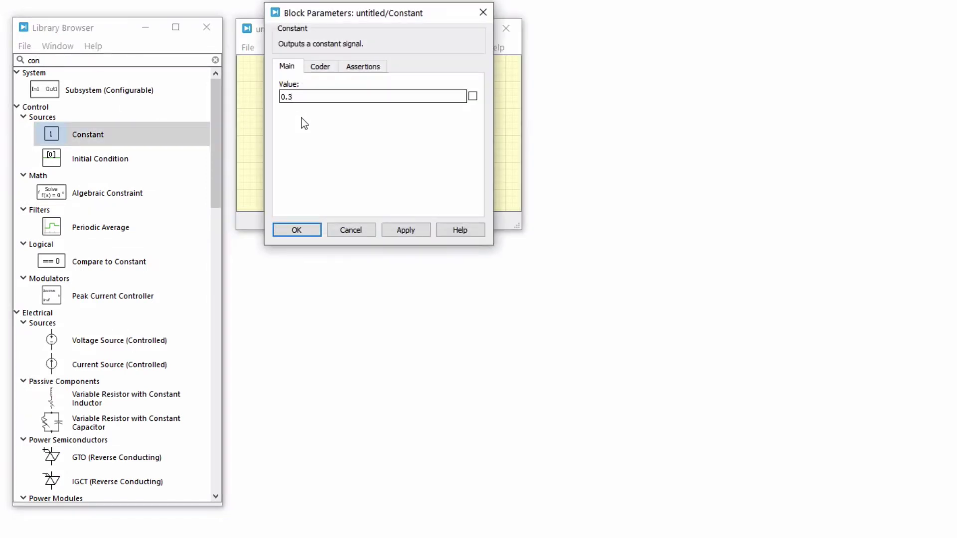
click(306, 229)
drag(313, 98, 313, 99)
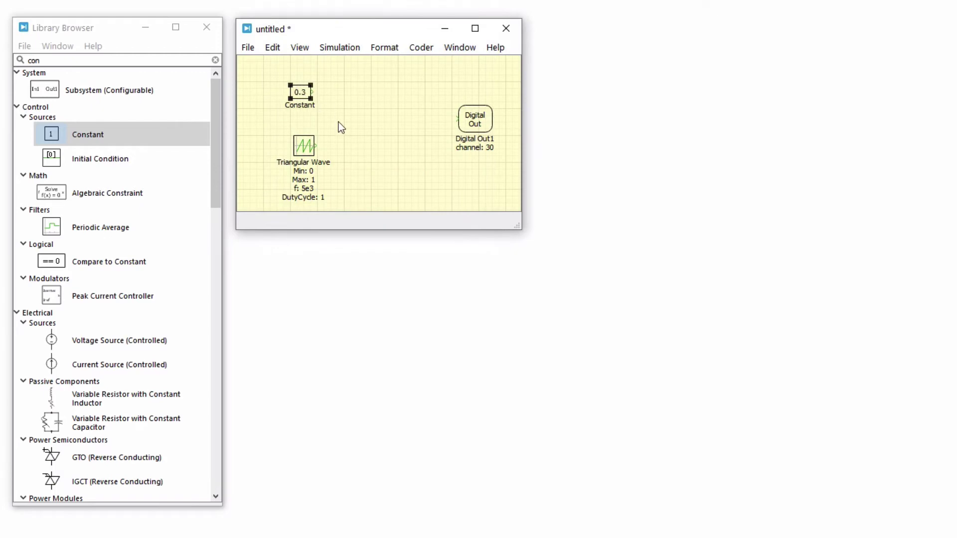
Add a >= Relational Operator and wire the triangle wave and constant into its inputs.
double_click(178, 59)
text(rel)
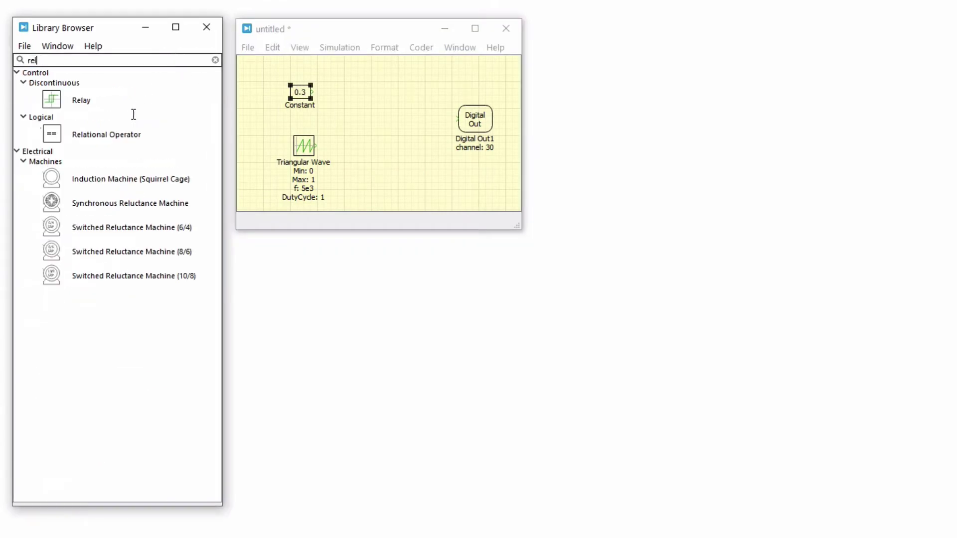
drag(113, 134, 388, 126)
double_click(388, 125)
click(415, 97)
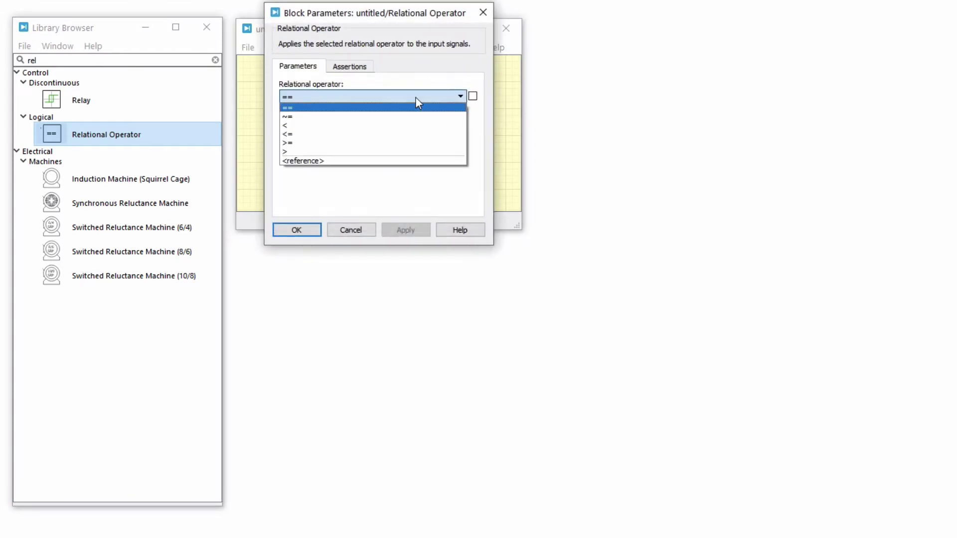
click(319, 144)
click(310, 226)
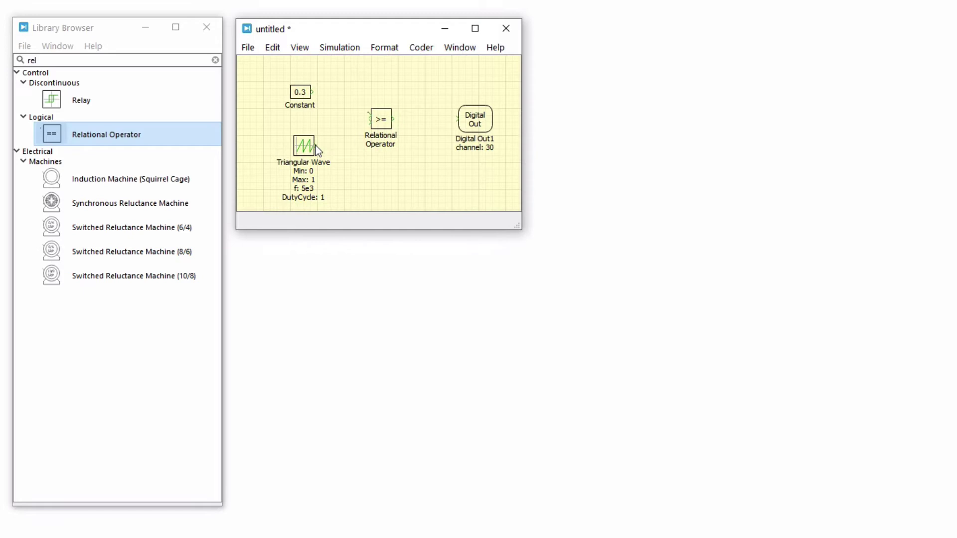
drag(316, 146, 370, 121)
drag(312, 91, 456, 119)
Save the model under the name digital_out.
click(252, 47)
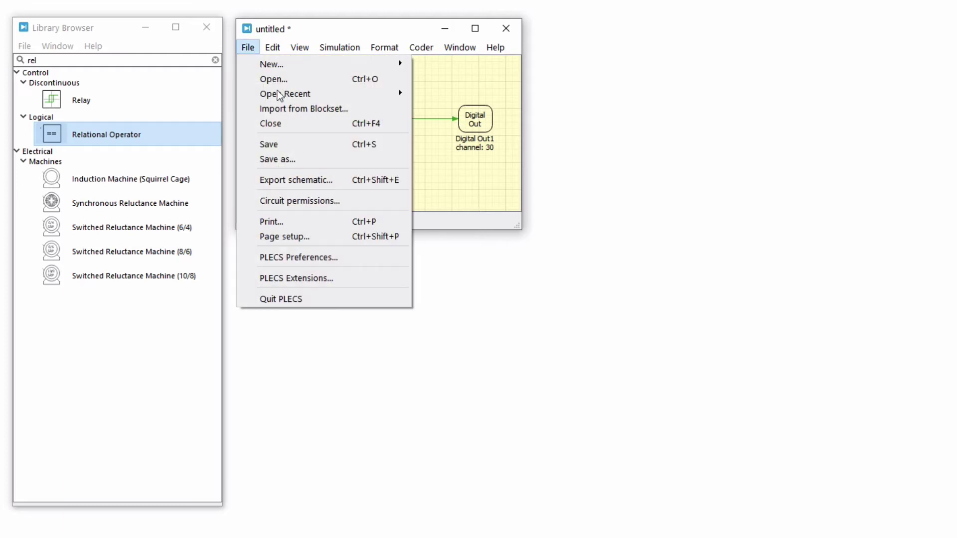
click(313, 159)
click(426, 294)
text(d)
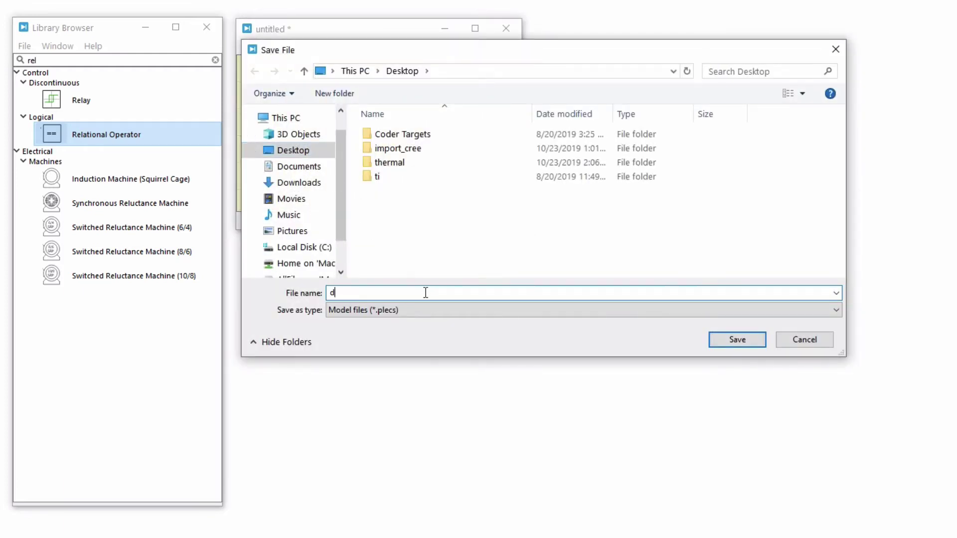
text(igital_out)
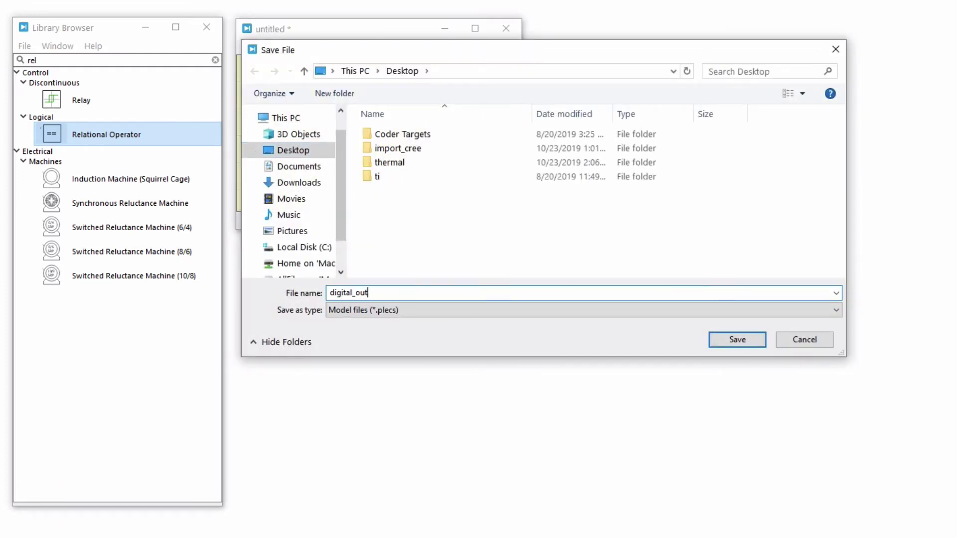
click(758, 348)
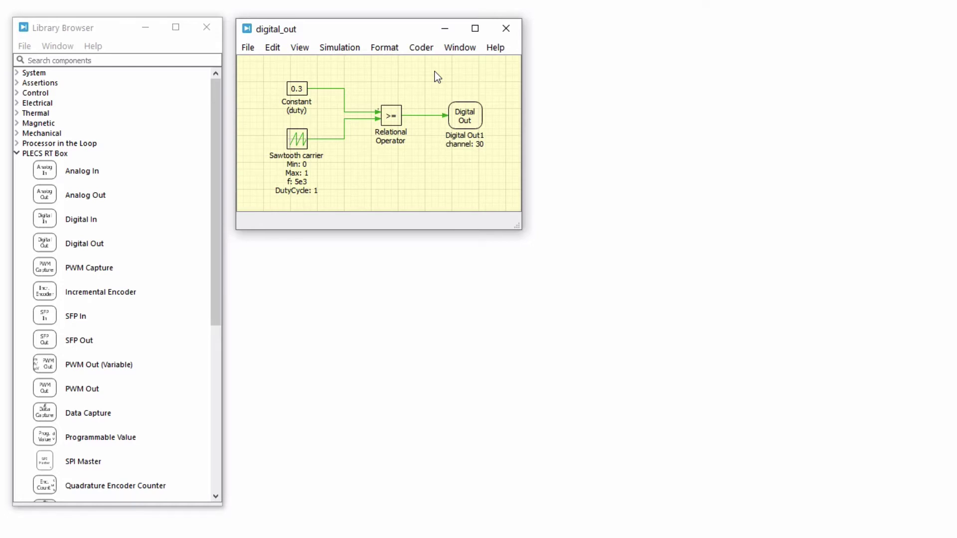
In Coder Options, add the Constant (duty) block as a parameter inlining exception.
click(431, 58)
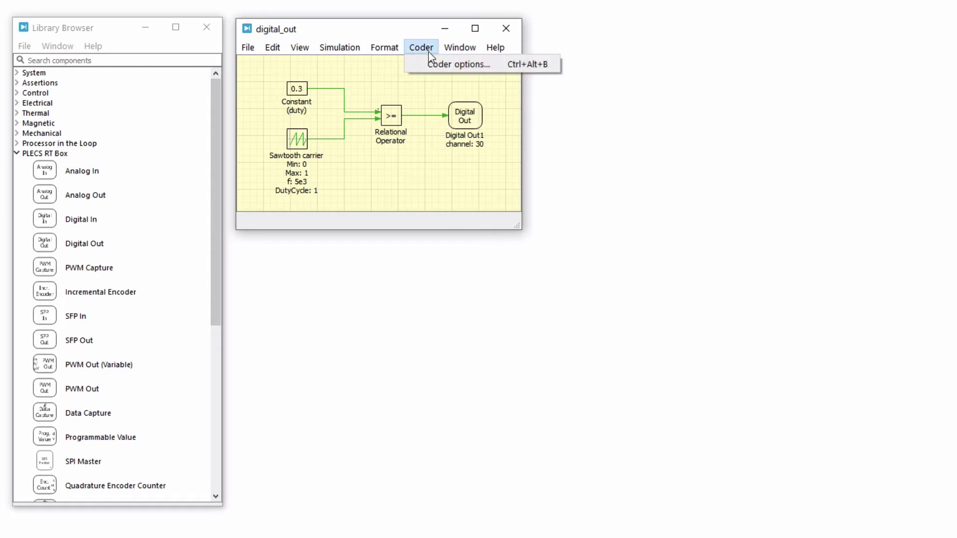
click(462, 65)
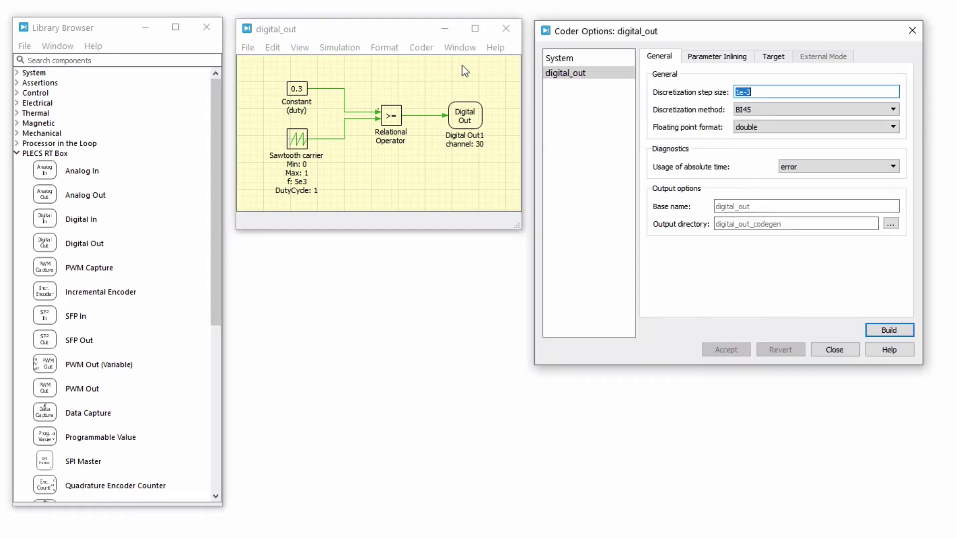
click(703, 60)
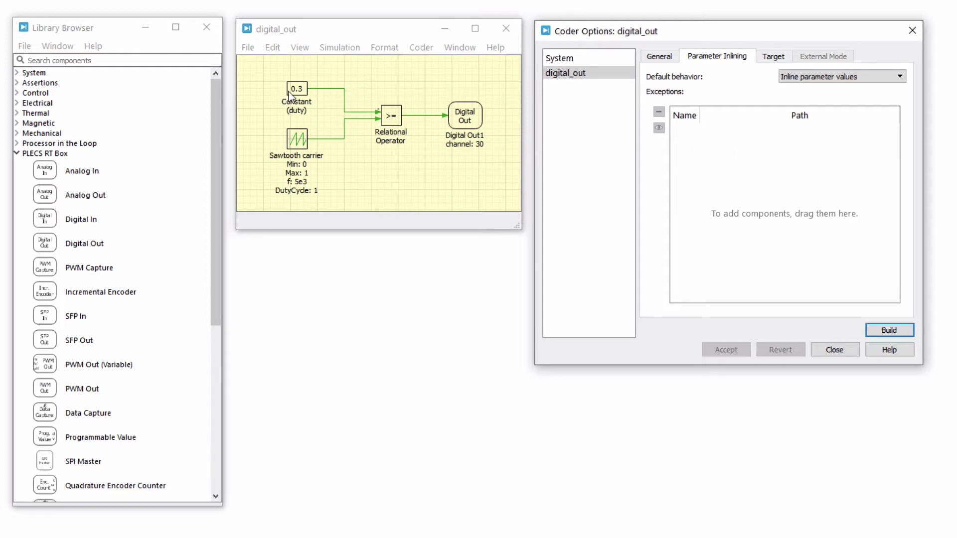
drag(293, 92, 755, 165)
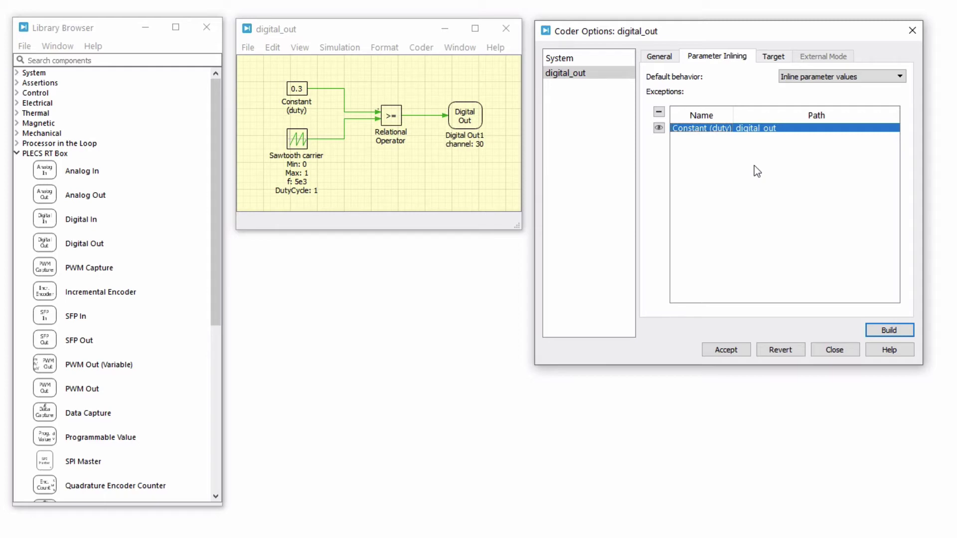
Set the discretization step size to 1/5000/20 and accept.
click(661, 57)
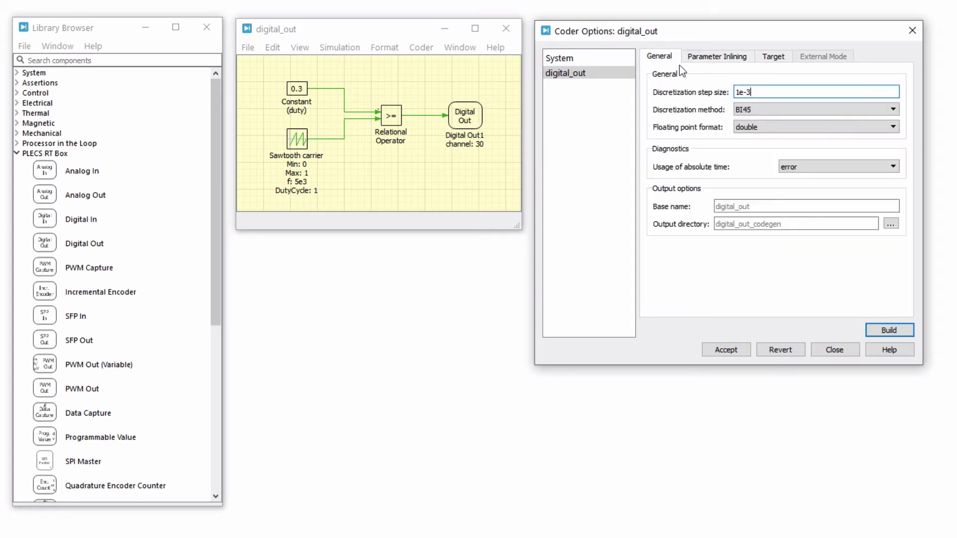
click(763, 91)
key(ctrl+a)
key(BackSpace)
text(1/)
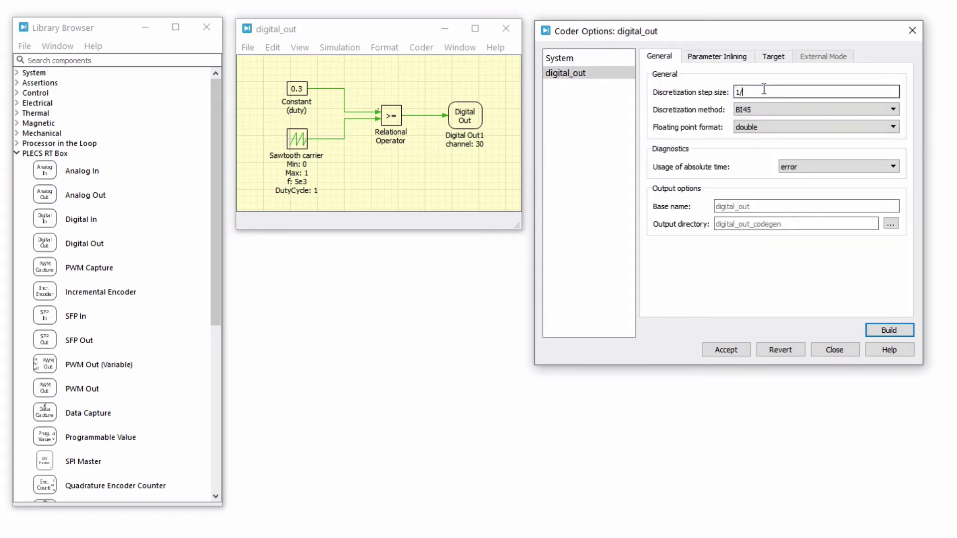
text(5000/20)
click(747, 348)
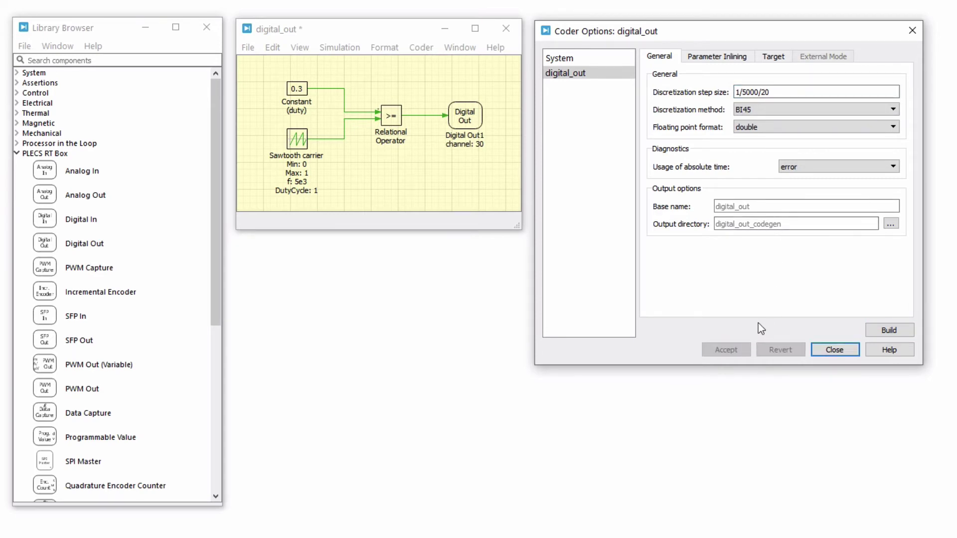
Target PLECS RT Box 1 on the RTBox-620 device and build the model onto it.
click(774, 57)
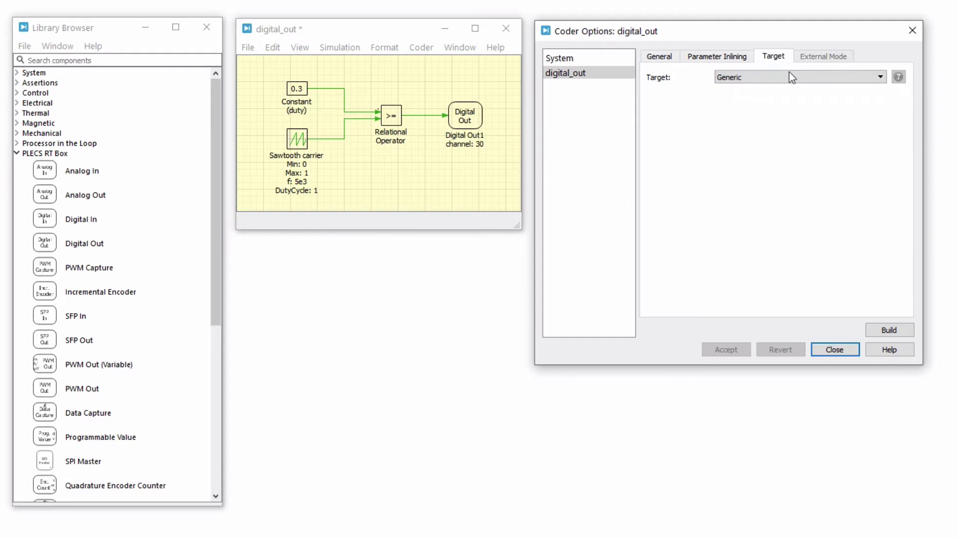
click(789, 76)
click(791, 98)
click(879, 96)
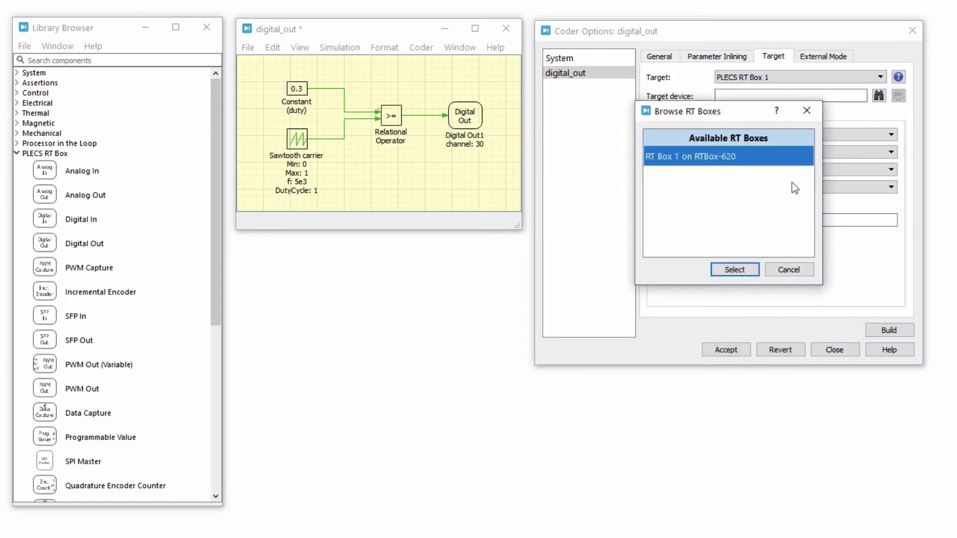
click(750, 270)
click(900, 329)
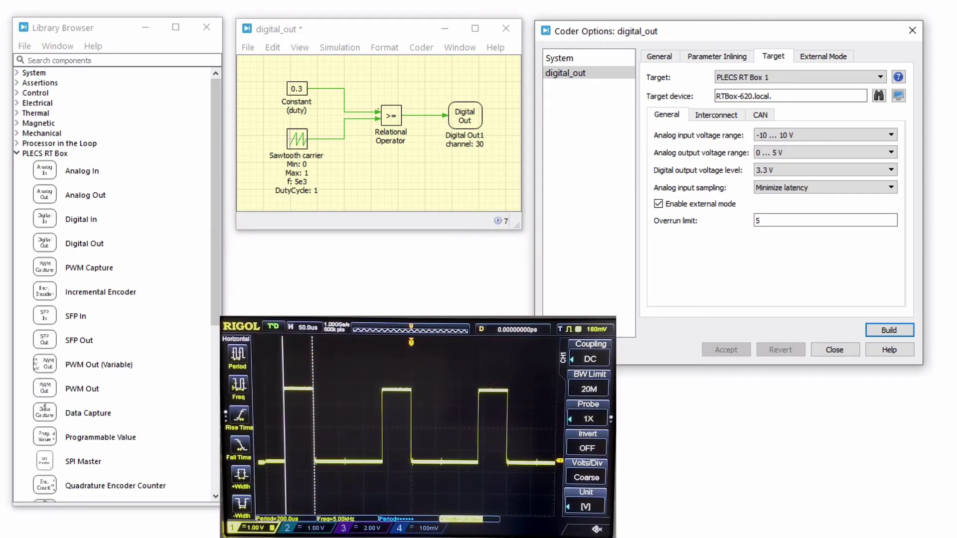
Connect in external mode and set the duty Constant to a tunable 0.32.
click(823, 56)
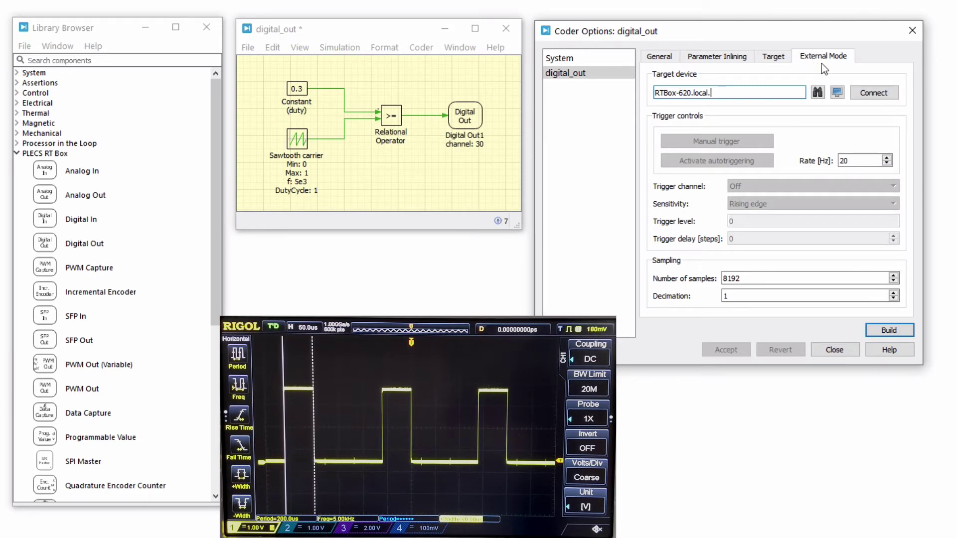
click(880, 95)
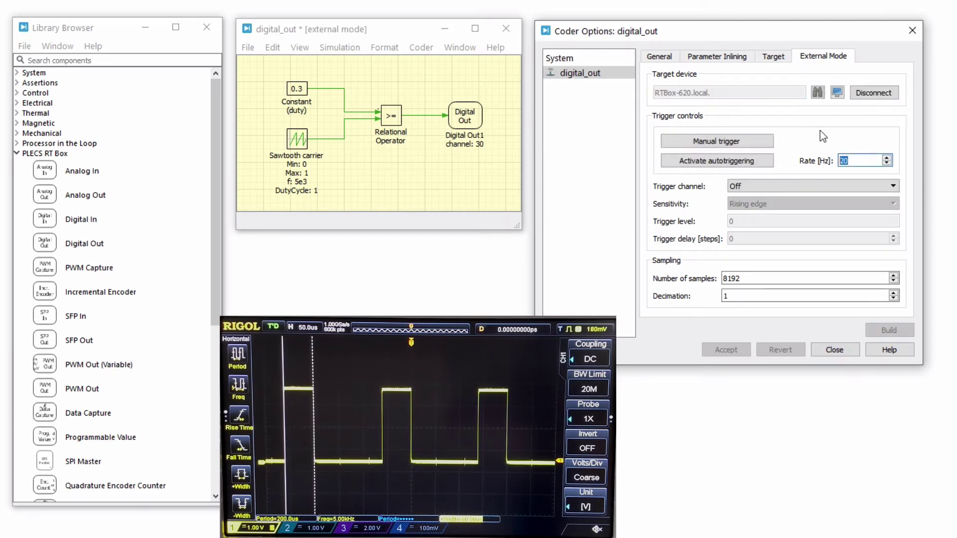
double_click(314, 104)
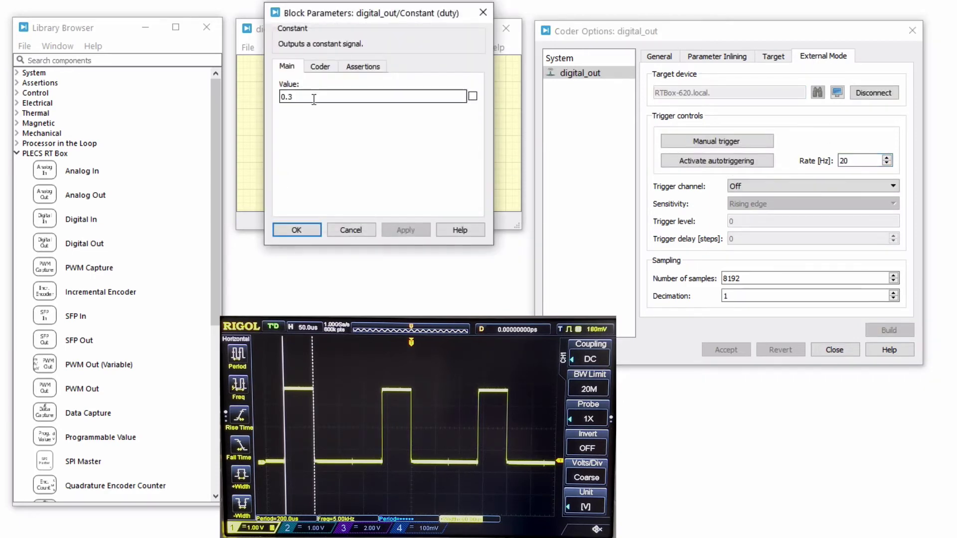
text(2)
click(473, 97)
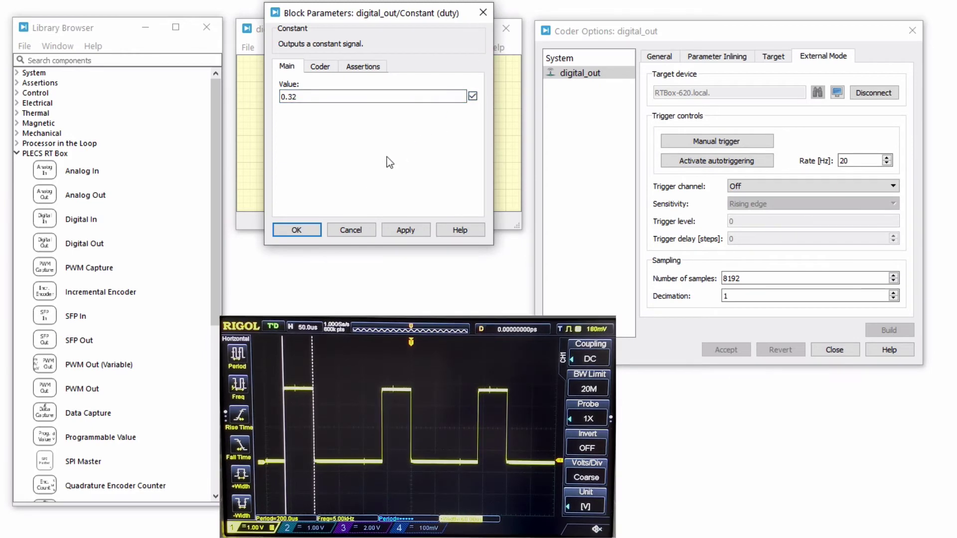
click(296, 230)
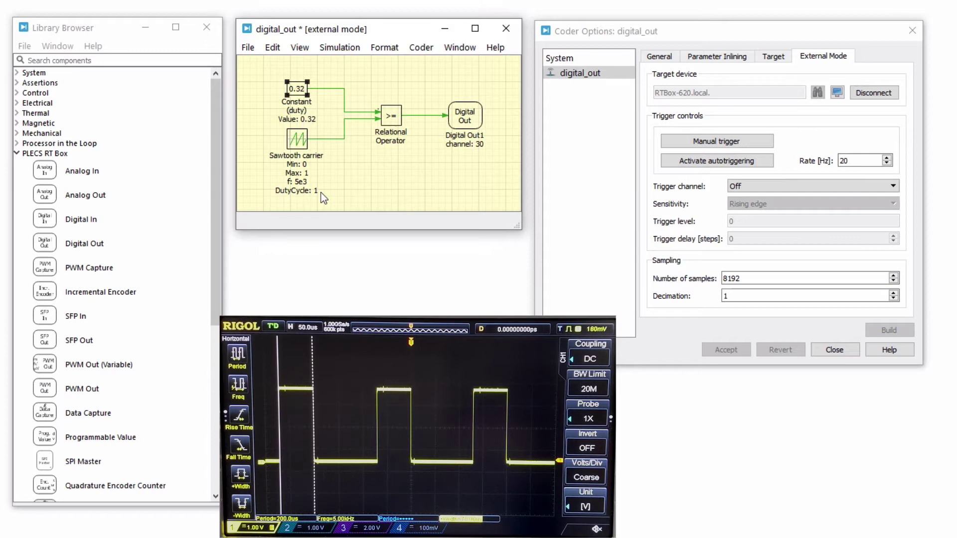
Raise the duty value on the canvas stepwise through 0.33 and 0.34 to 0.35.
click(309, 118)
key(BackSpace)
text(3)
click(333, 127)
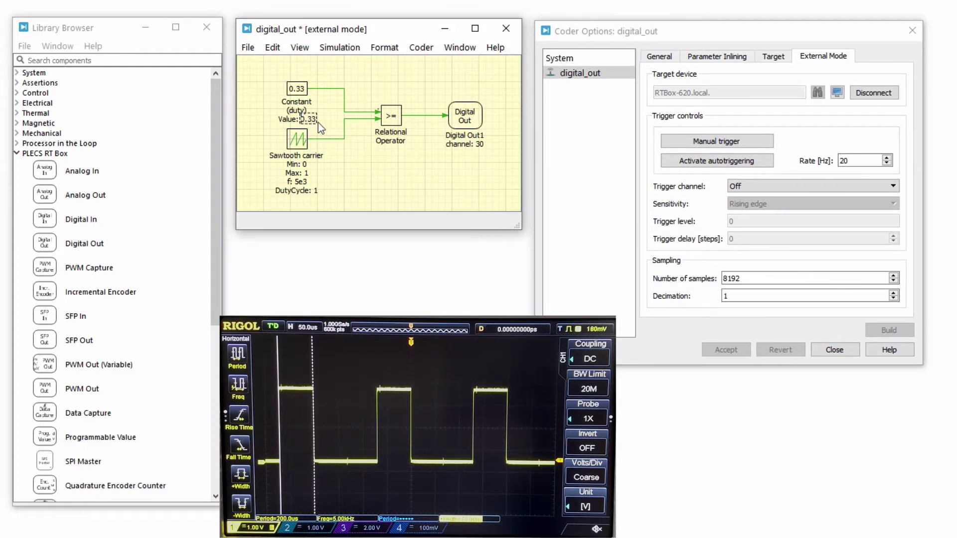
click(316, 122)
key(BackSpace)
text(4)
click(326, 129)
key(BackSpace)
text(5)
key(Return)
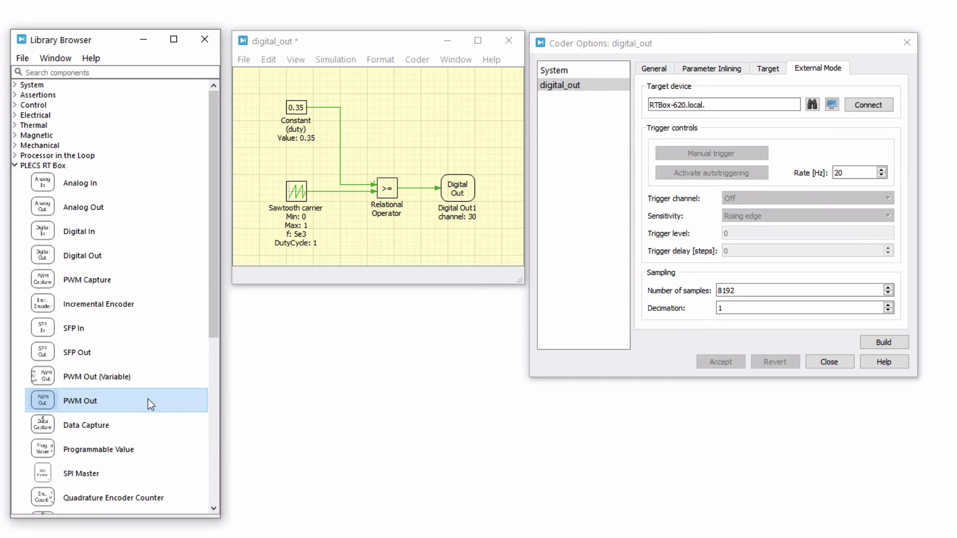
Place a PWM Out block above Digital Out1 and inspect its internal PWM schematic.
drag(150, 405, 459, 109)
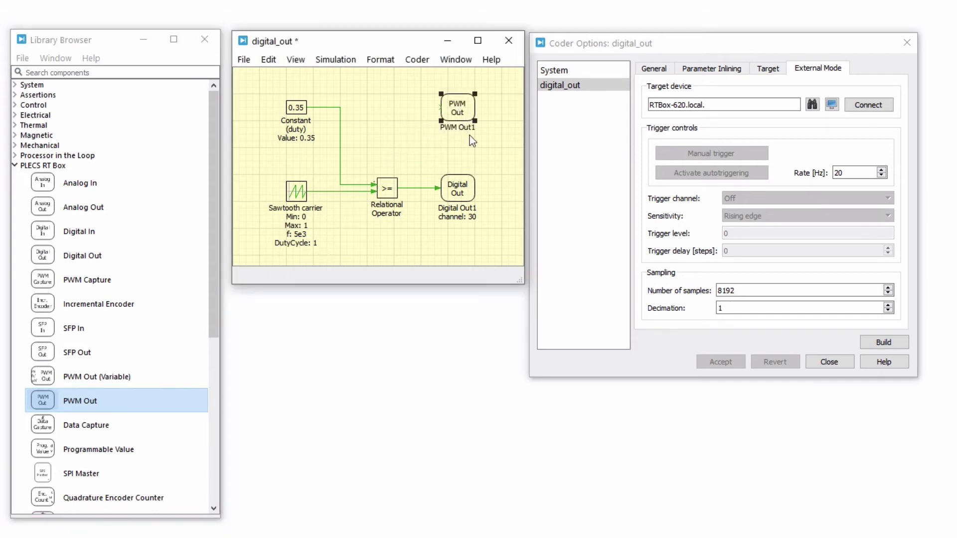
double_click(468, 115)
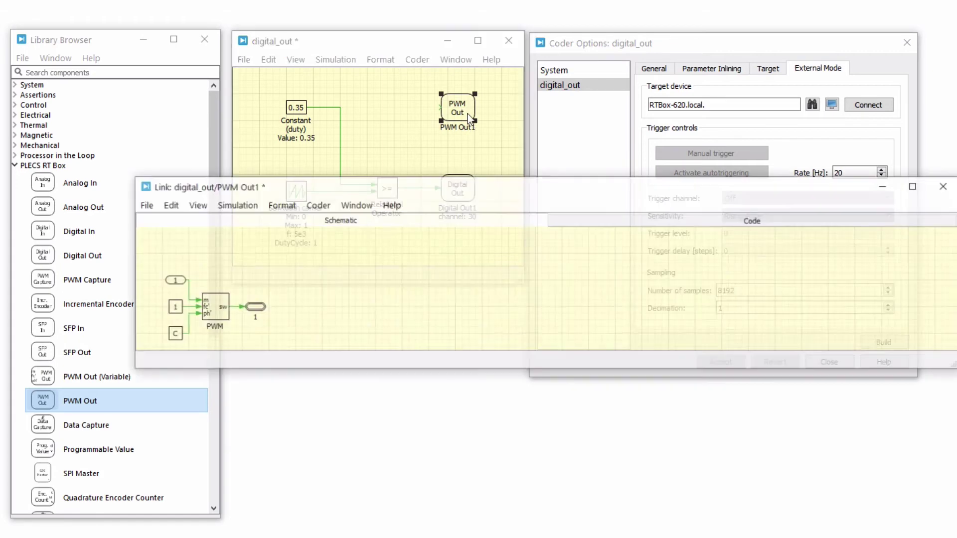
click(220, 298)
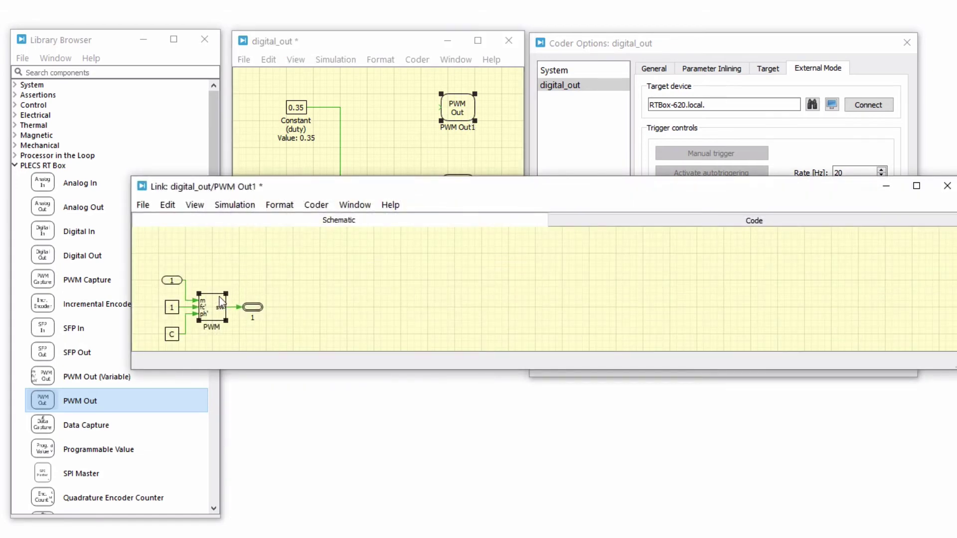
double_click(221, 300)
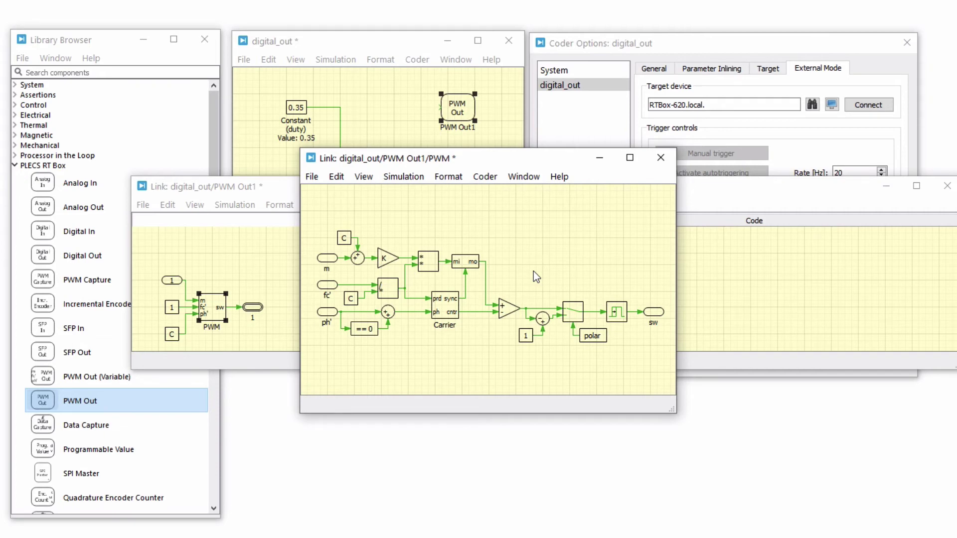
click(661, 157)
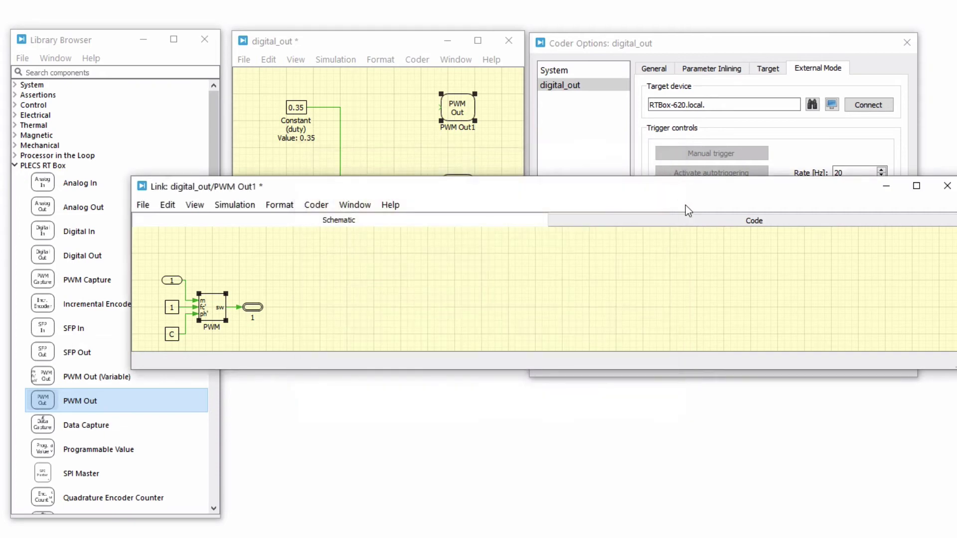
View PWM Out1's code, highlighting the 7.5e-9 timing constant, then return to its schematic.
click(745, 220)
drag(952, 282, 952, 293)
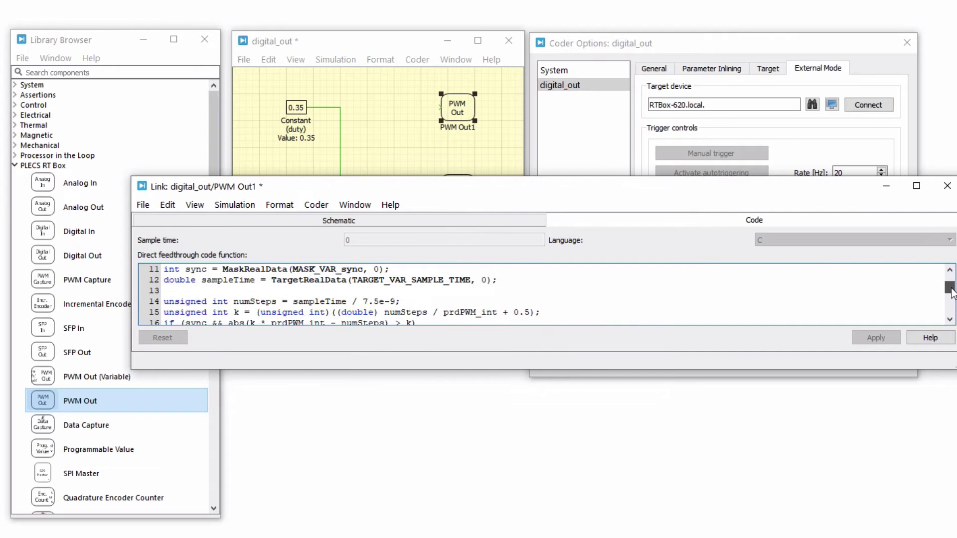
drag(398, 301, 364, 300)
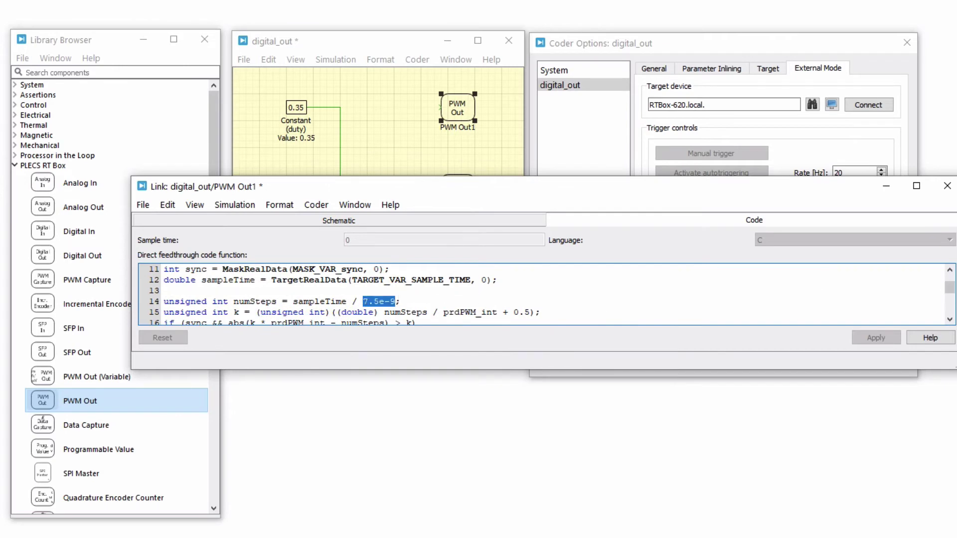
click(516, 223)
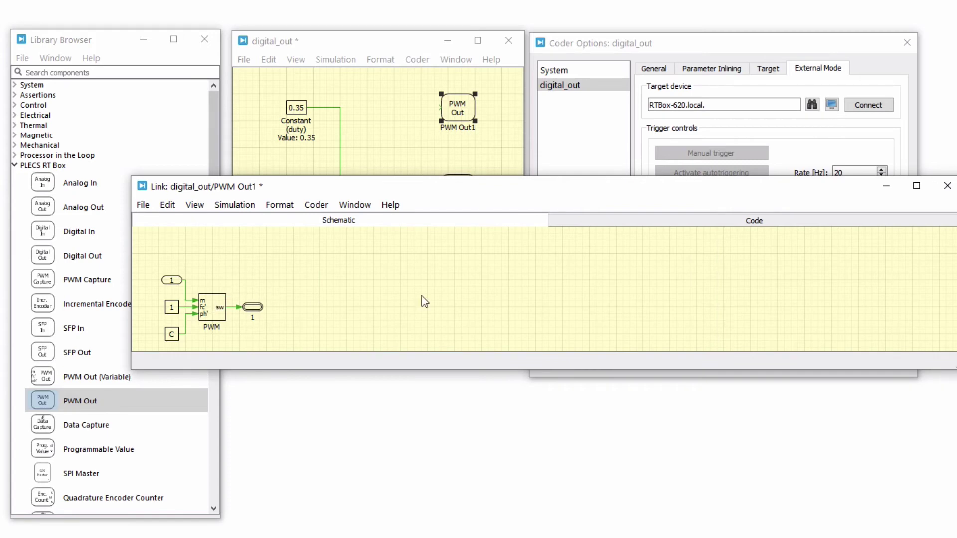
Feed the duty signal into PWM Out1 and give it a tunable Sawtooth carrier at 5000 Hz.
click(947, 186)
drag(443, 108, 341, 108)
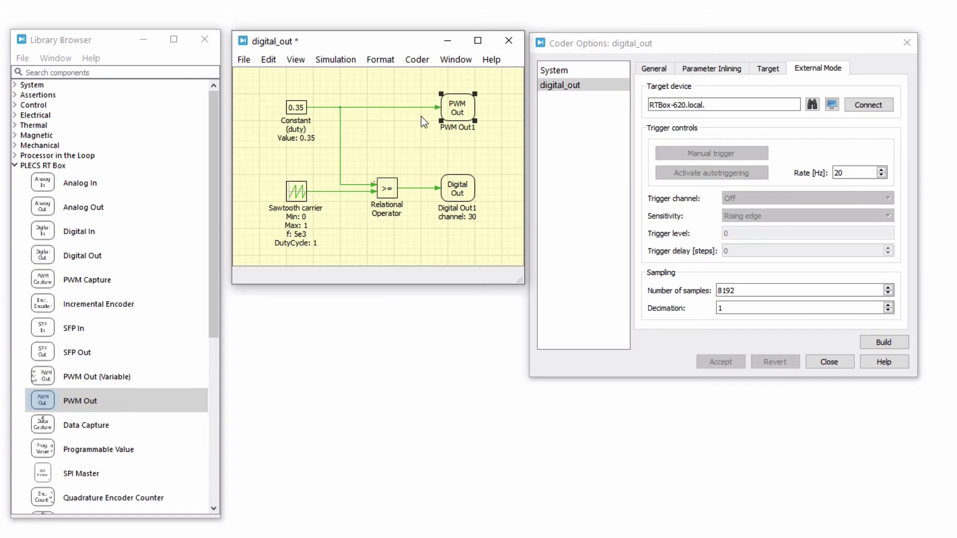
double_click(459, 122)
click(360, 155)
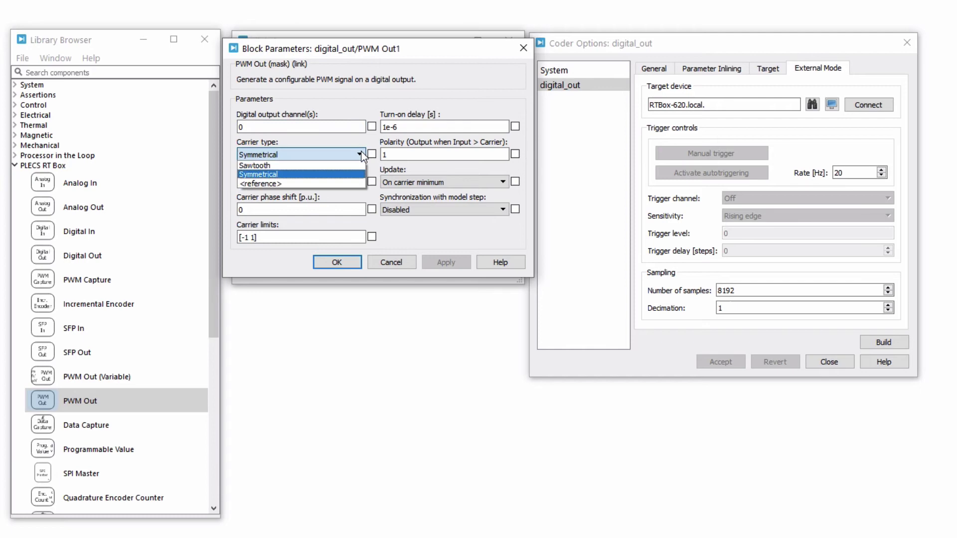
click(348, 166)
click(372, 154)
click(266, 182)
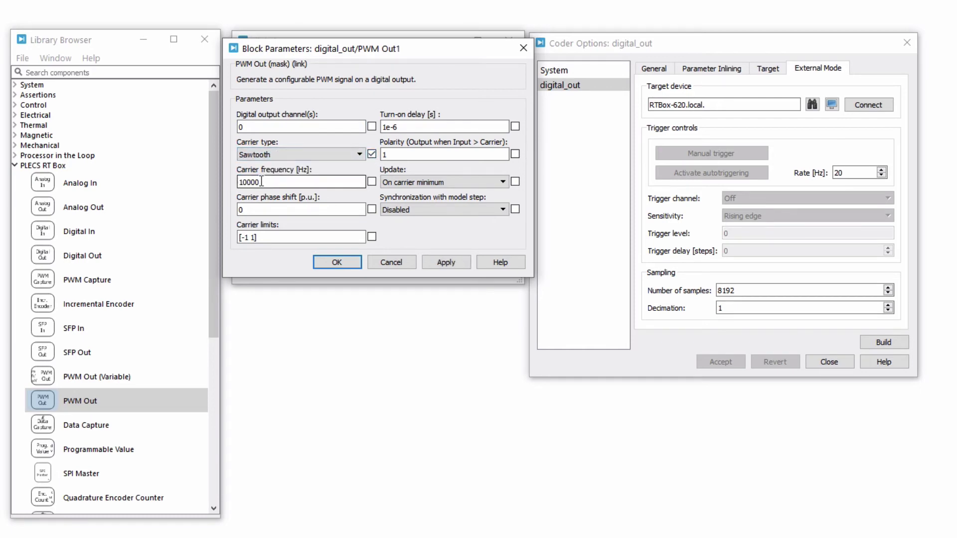
double_click(267, 182)
text(5000)
click(372, 182)
Set PWM Out1's carrier limits to [0, 1] and output channel to 31, then apply.
click(281, 238)
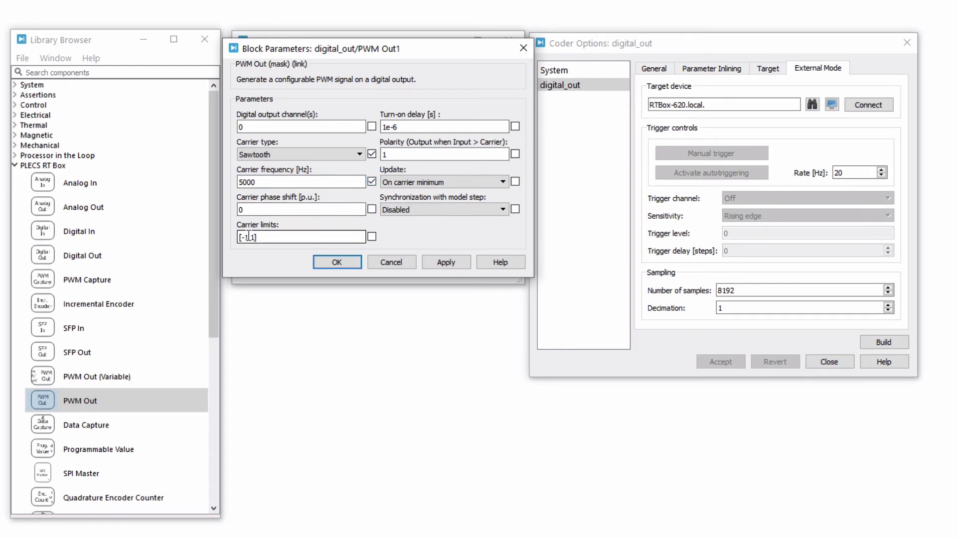
key(BackSpace)
key(BackSpace)
text(0,)
click(372, 237)
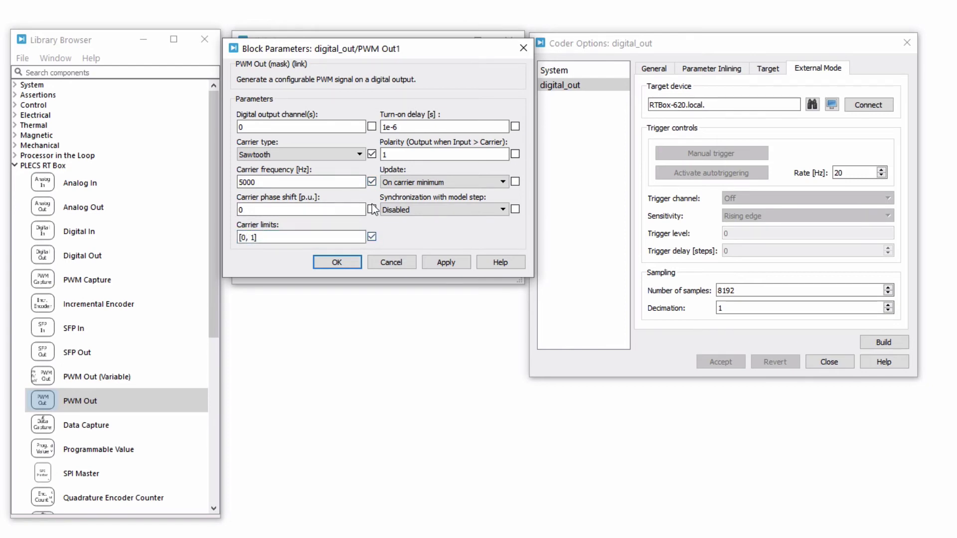
key(BackSpace)
text(31)
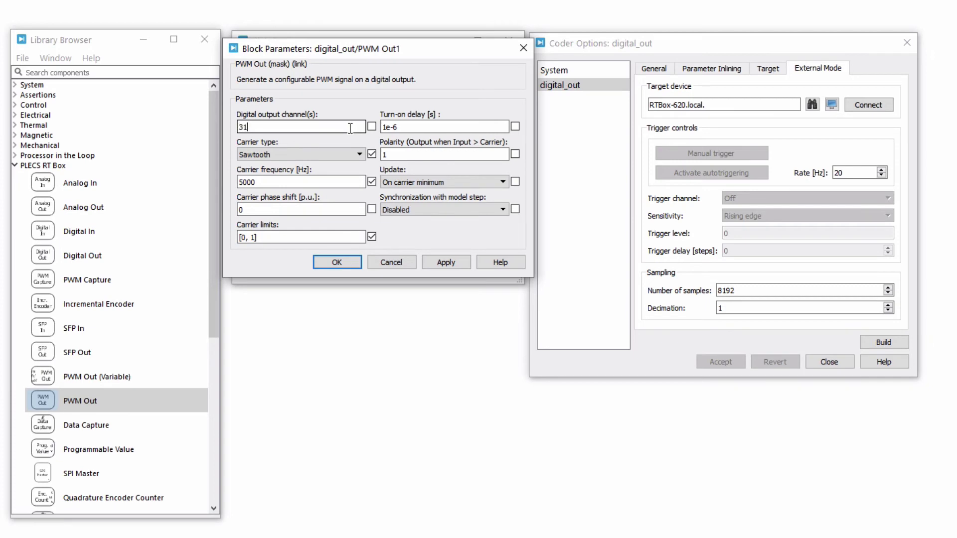
click(372, 127)
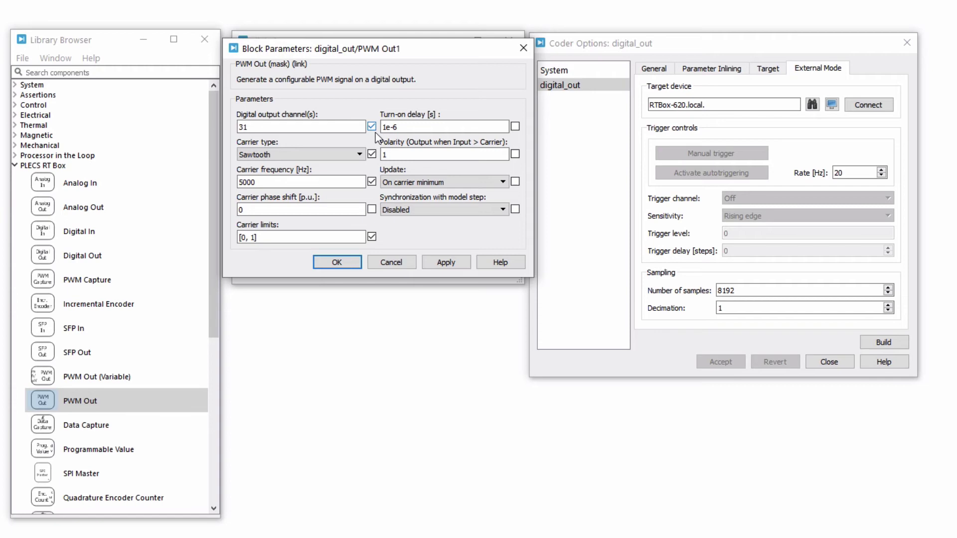
click(445, 262)
click(352, 262)
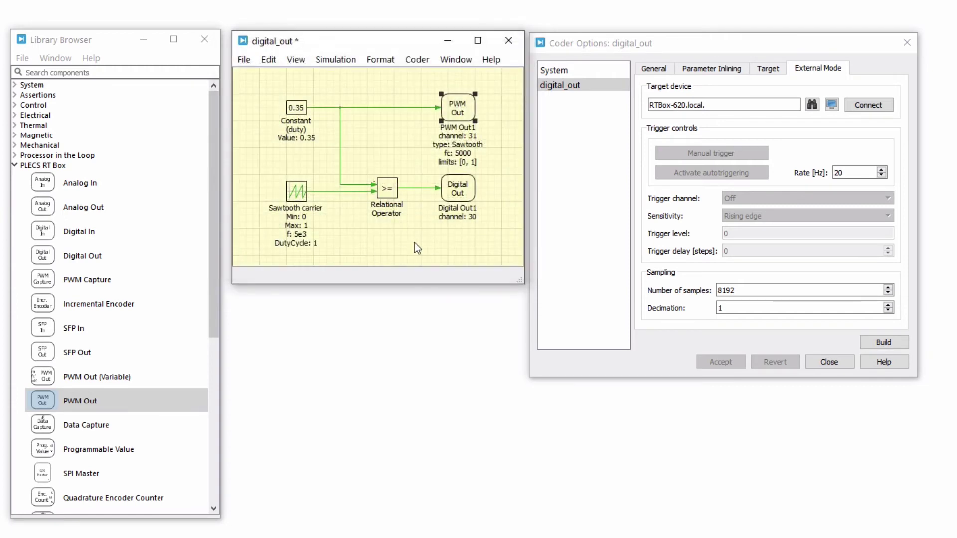
Rebuild the updated model for the RT Box and connect in external mode.
click(426, 246)
click(899, 344)
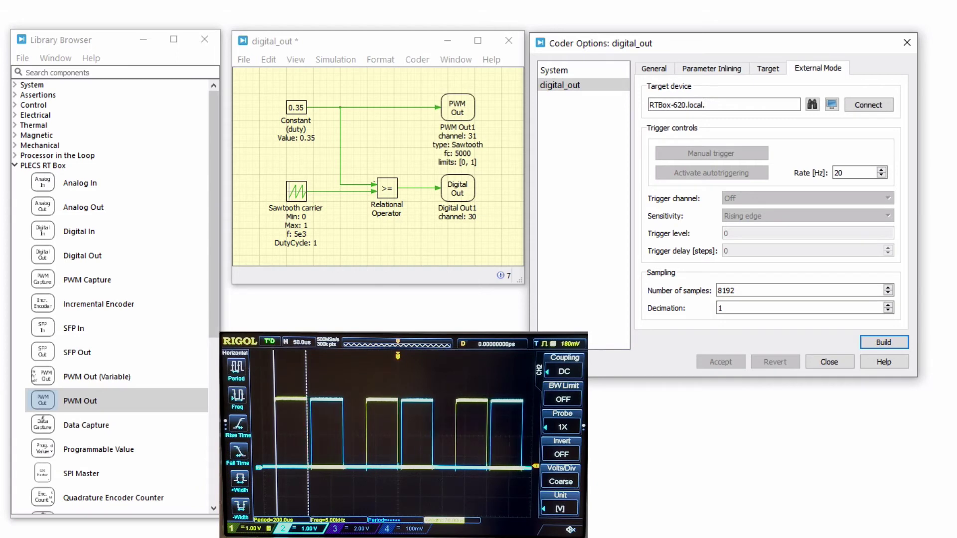
click(885, 111)
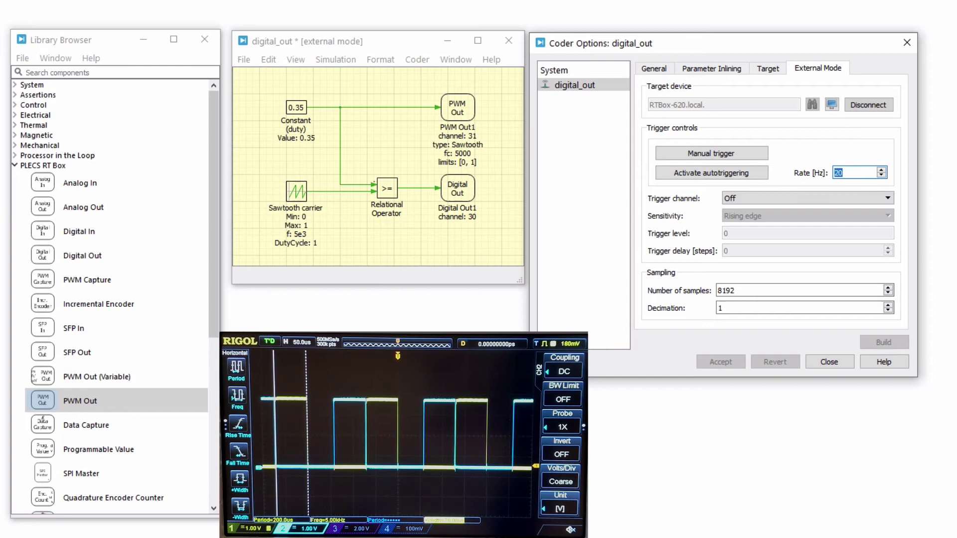
Confirm the 20 Hz trigger rate and change the Constant (duty) value from 0.35 to 0.01.
key(Return)
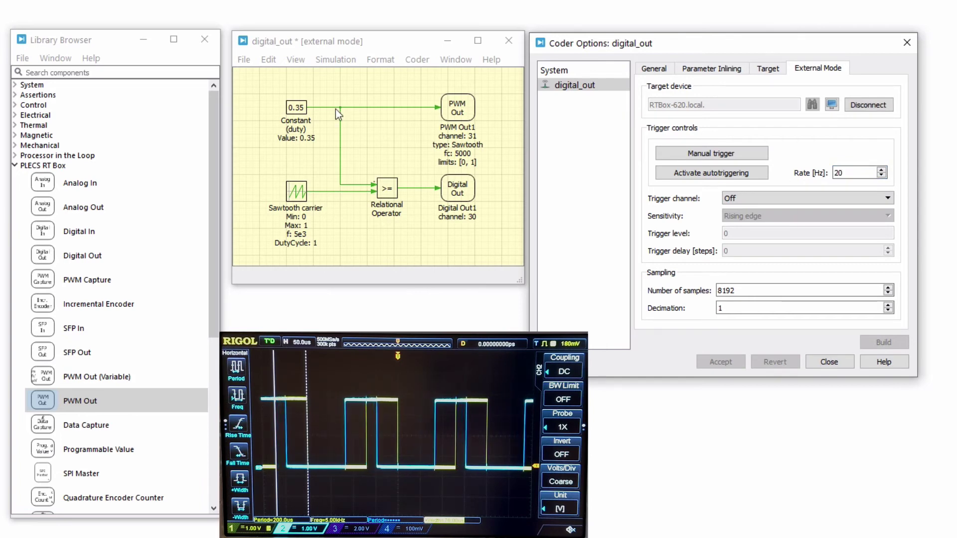
double_click(296, 108)
click(311, 131)
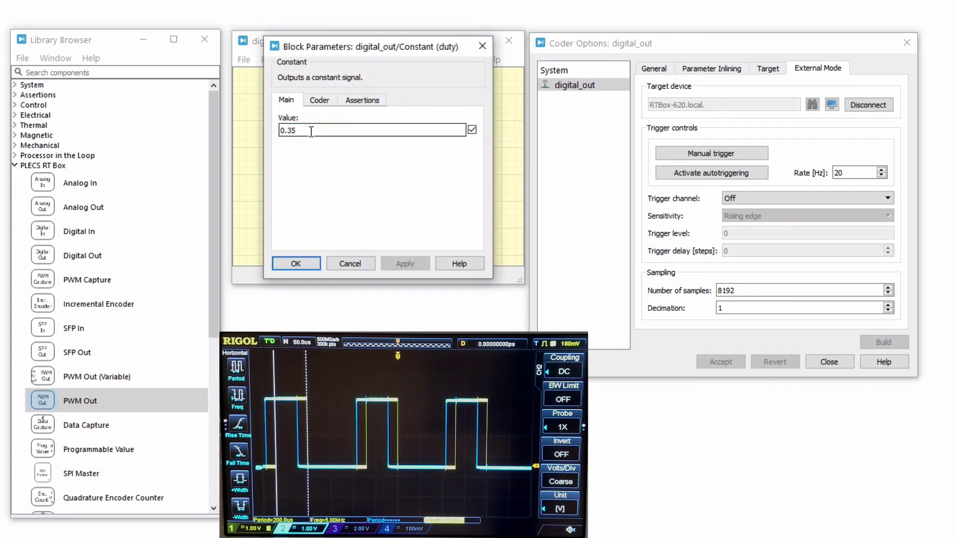
key(BackSpace)
key(BackSpace)
text(01)
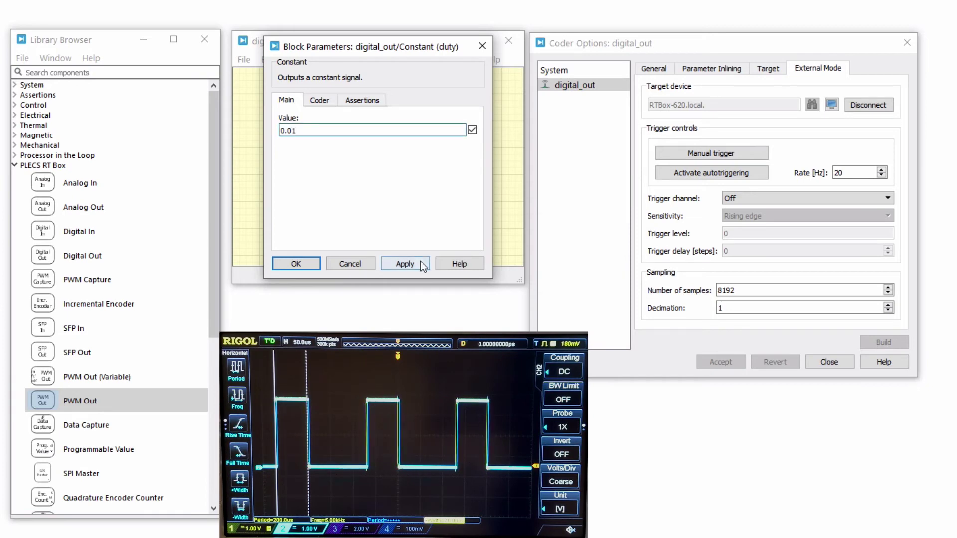
click(420, 261)
click(293, 262)
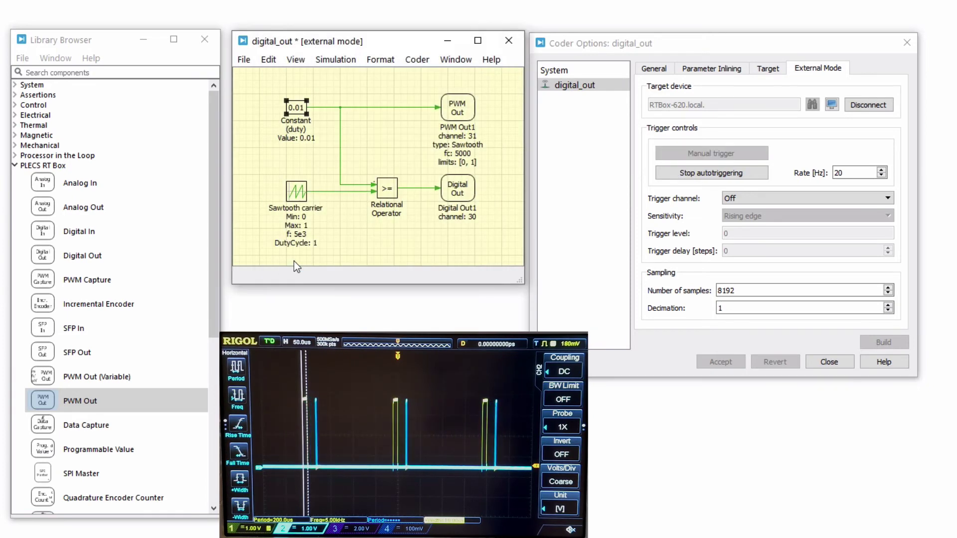
Adjust the Constant's value label with the mouse wheel, then edit it inline back to 0.01.
drag(300, 133, 315, 142)
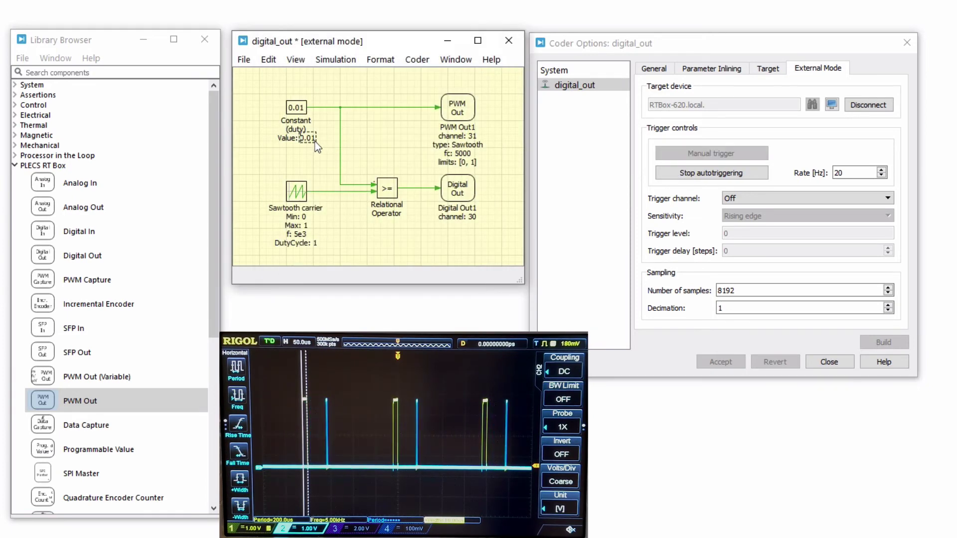
scroll(317, 148, up, 1)
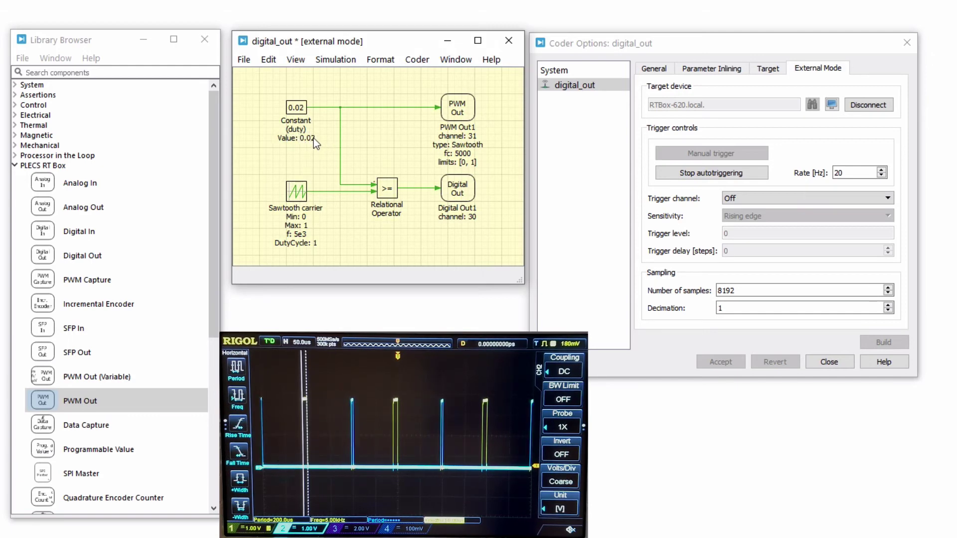
scroll(322, 149, up, 1)
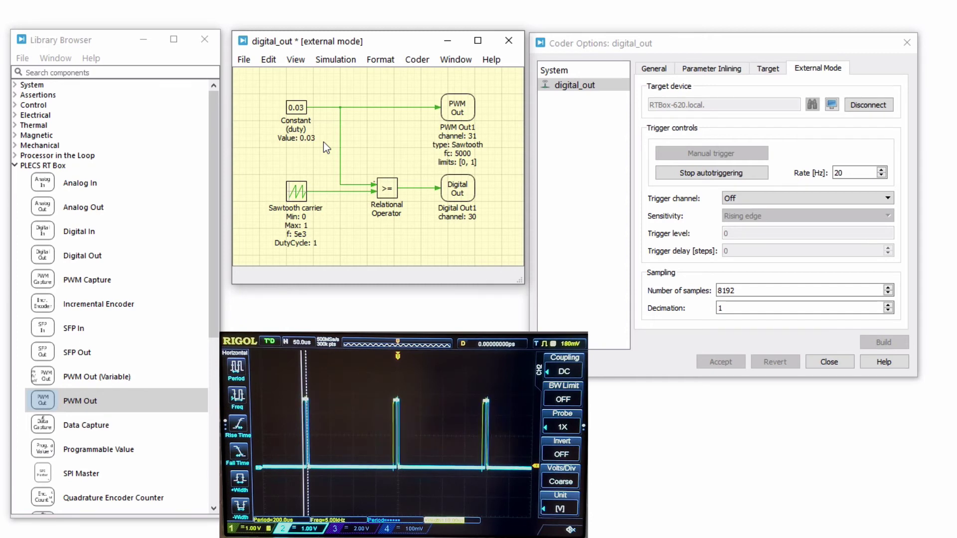
click(308, 138)
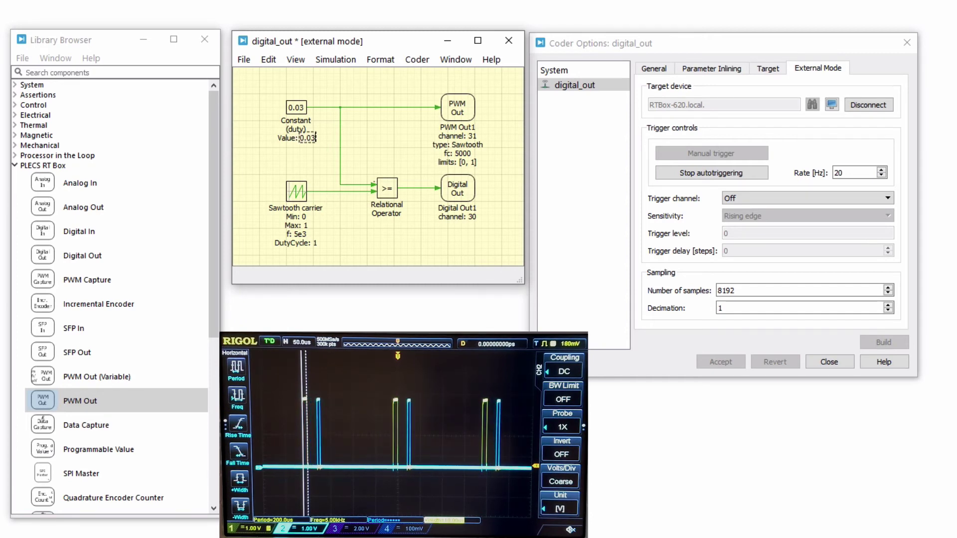
key(BackSpace)
text(1)
key(Return)
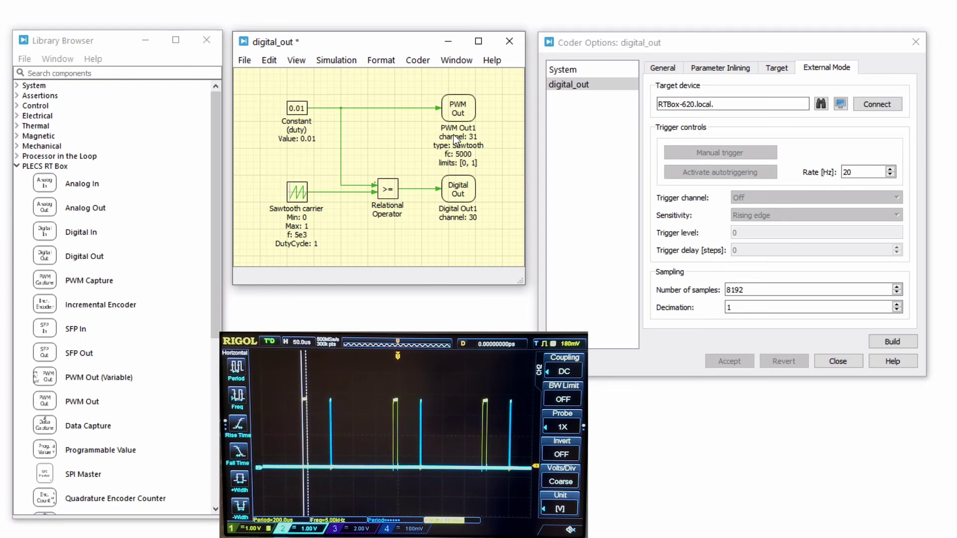
double_click(461, 113)
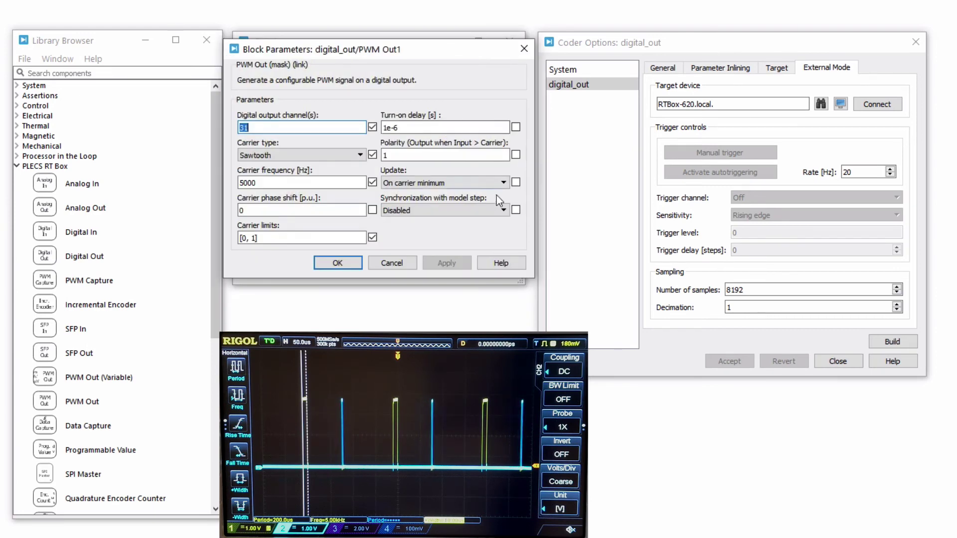
click(498, 209)
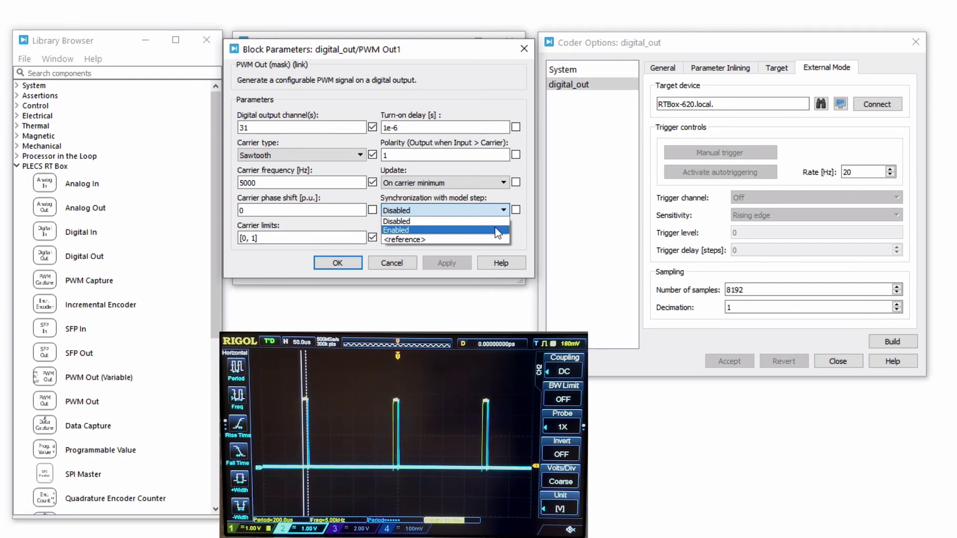
click(518, 231)
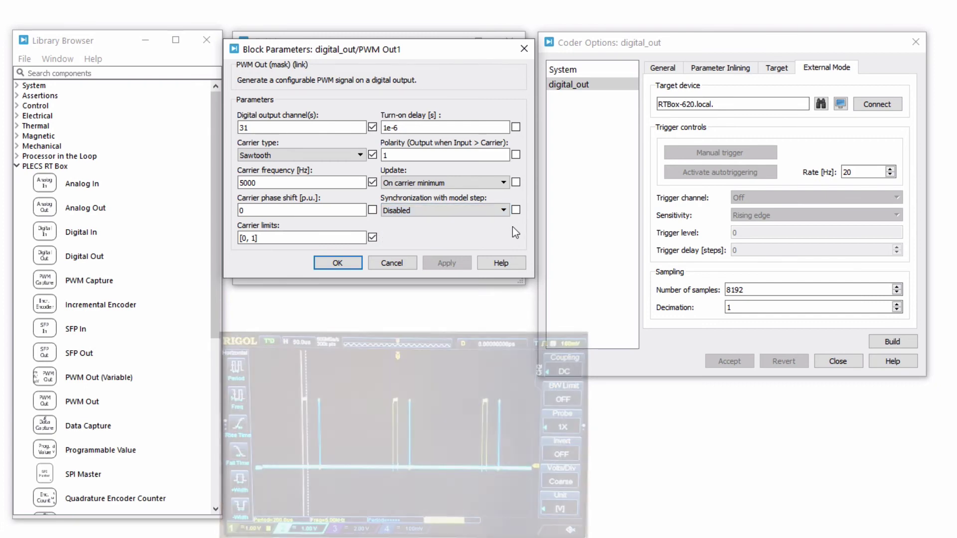
click(358, 264)
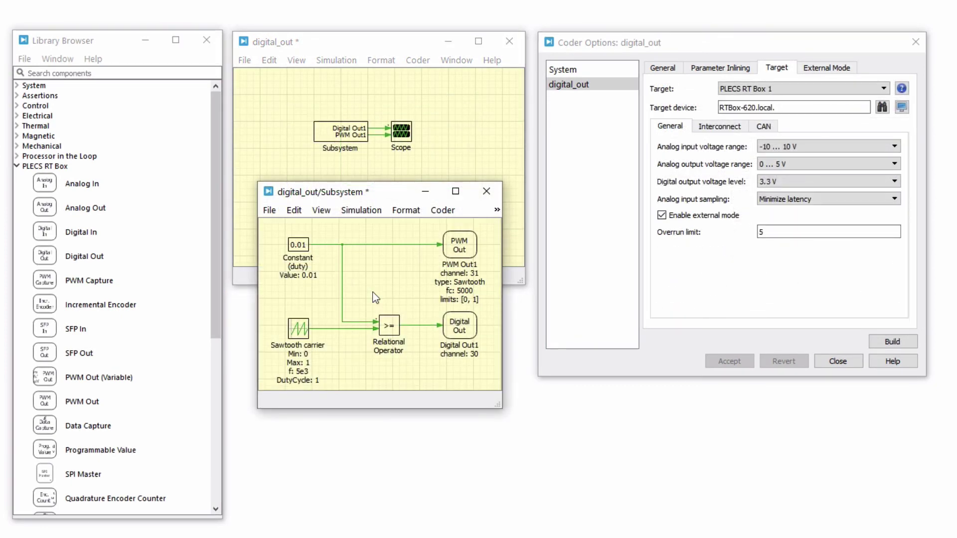
Enable code generation for the Subsystem with step size 1/5000/20 and CodeGen simulation mode.
right_click(339, 135)
mouse_move(439, 231)
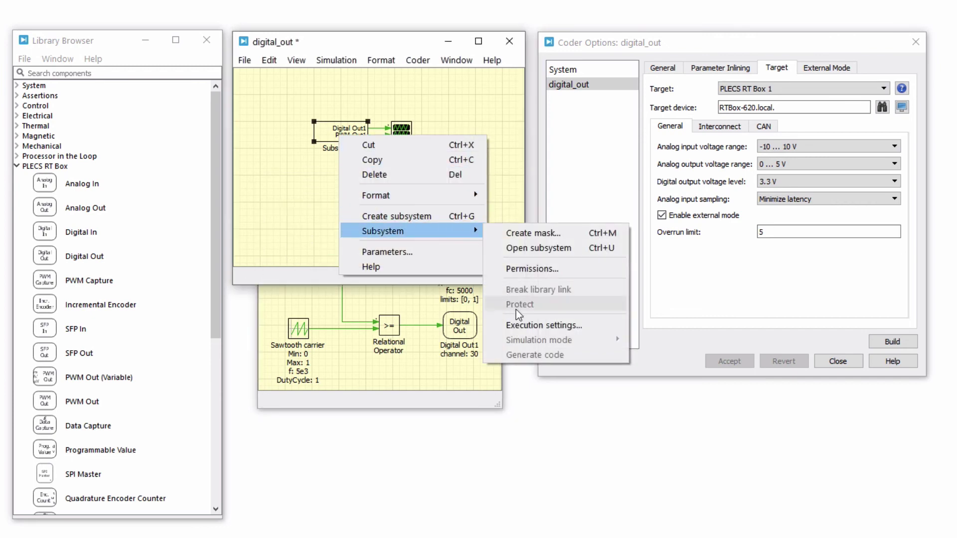
click(522, 324)
click(283, 188)
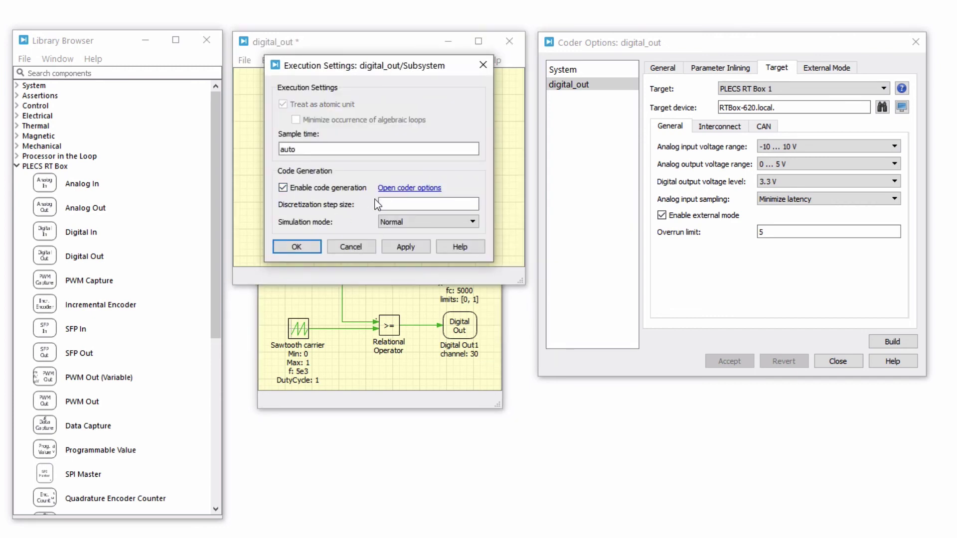
click(393, 202)
text(1/5000/20)
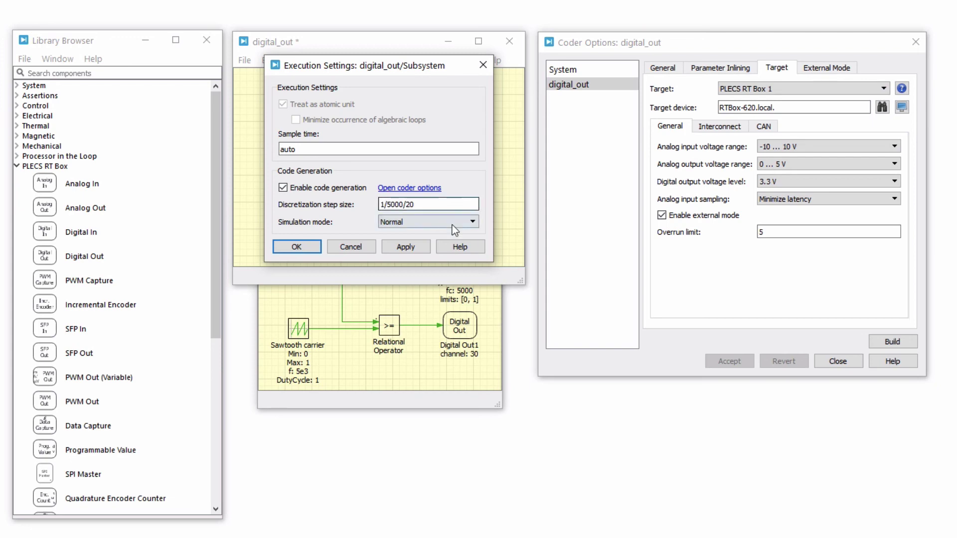
click(471, 223)
click(462, 242)
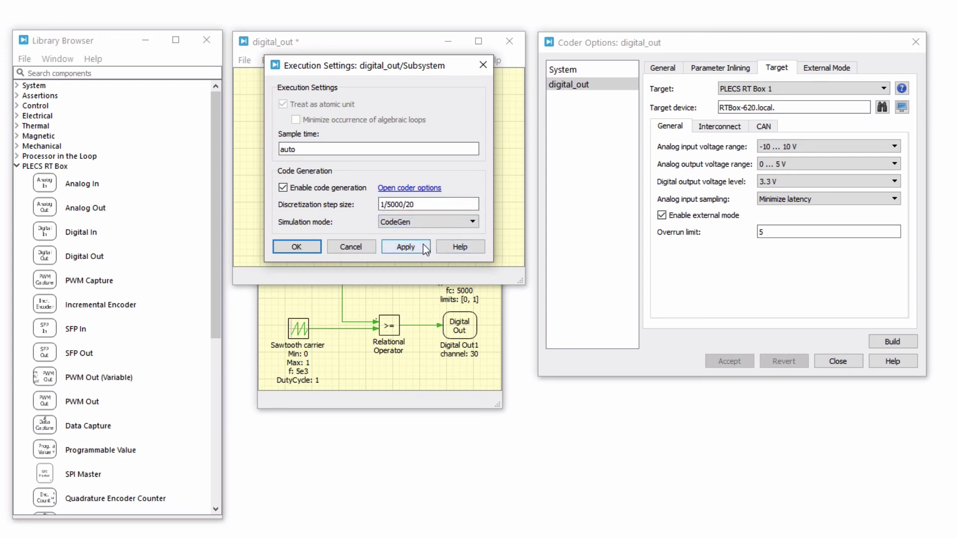
click(407, 247)
click(309, 246)
click(415, 290)
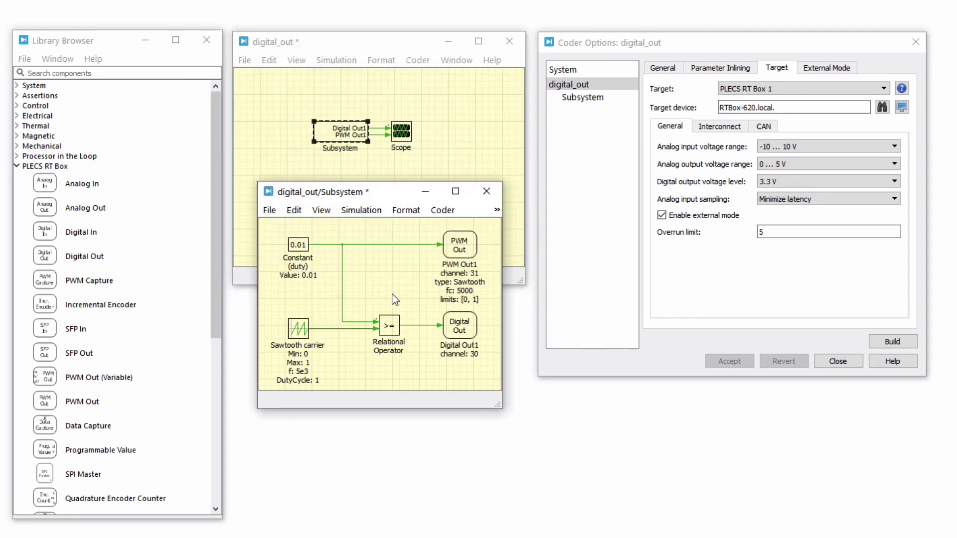
Build the Subsystem code for the Generic target and start the simulation.
click(574, 99)
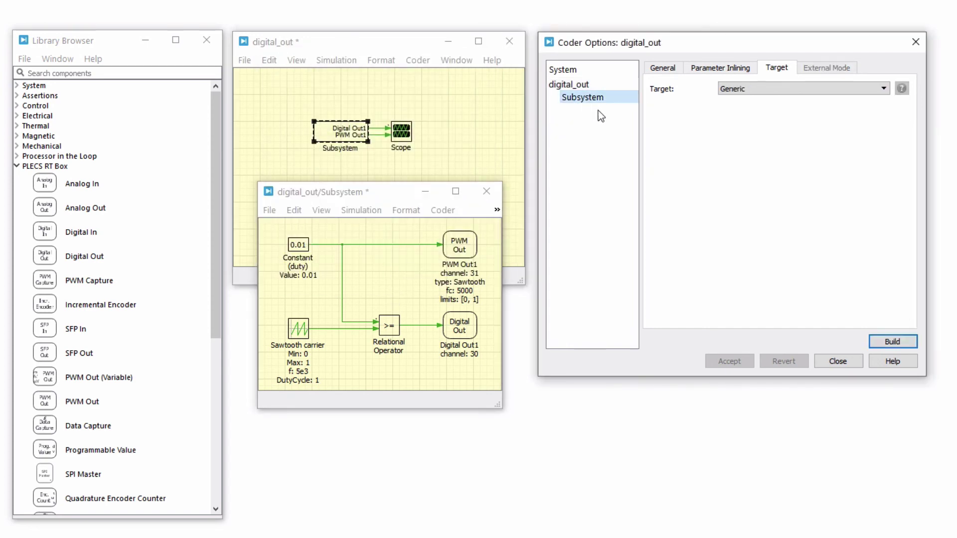
click(911, 337)
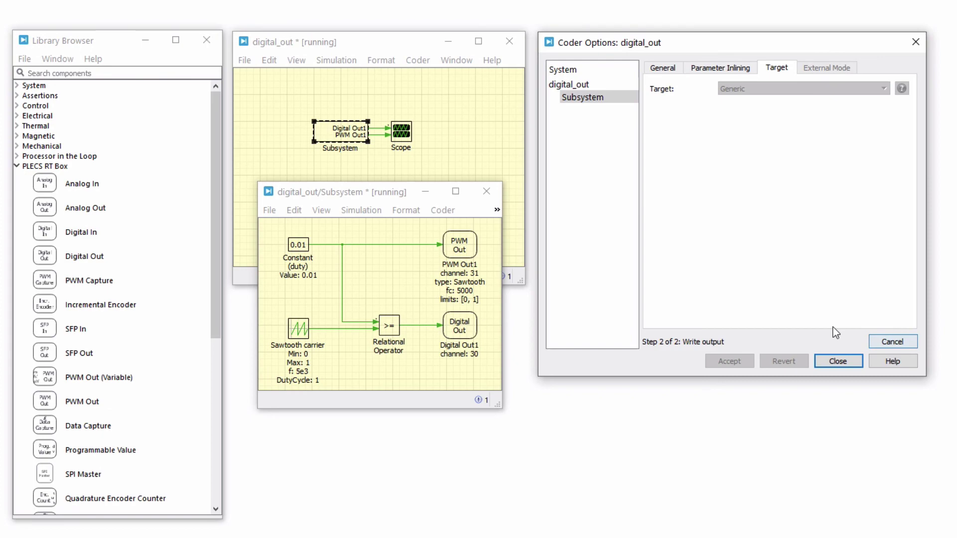
click(378, 214)
click(369, 226)
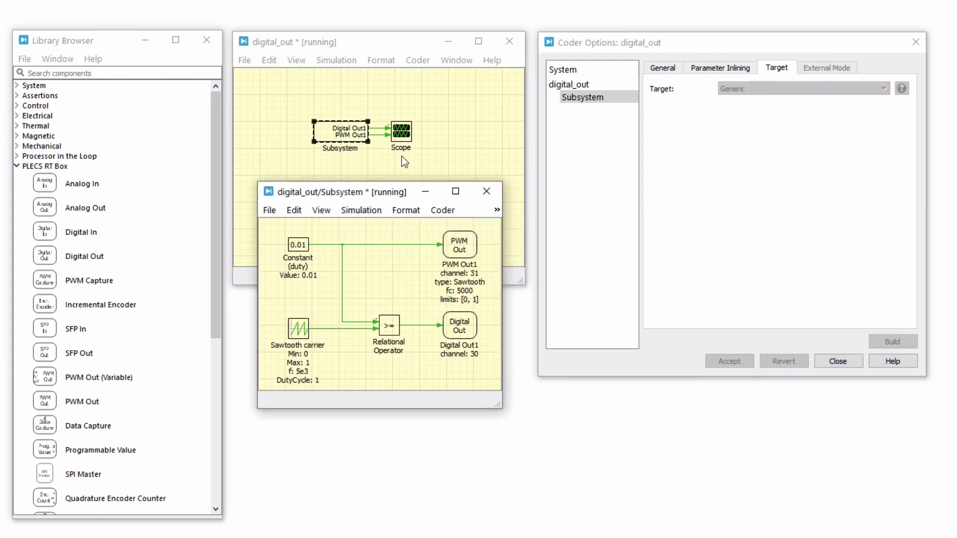
Zoom the Scope onto the Digital Out and PWM Out pulses, check the 1e-5 cursor difference, then close it.
double_click(402, 135)
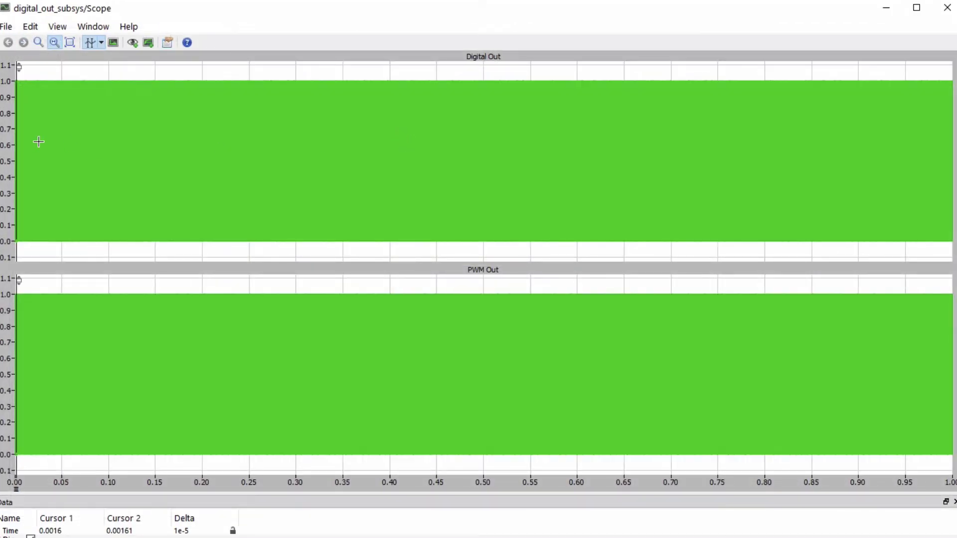
drag(39, 143, 10, 147)
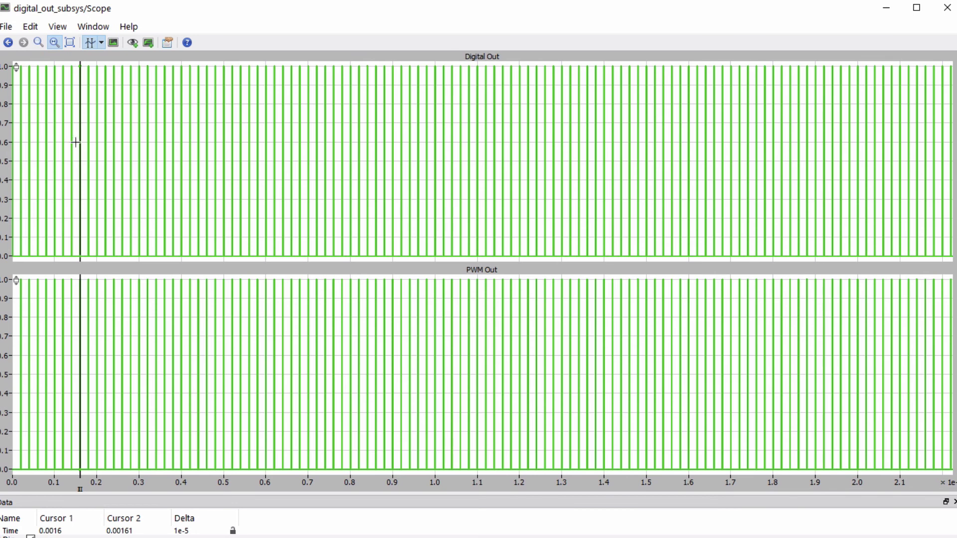
drag(75, 141, 97, 143)
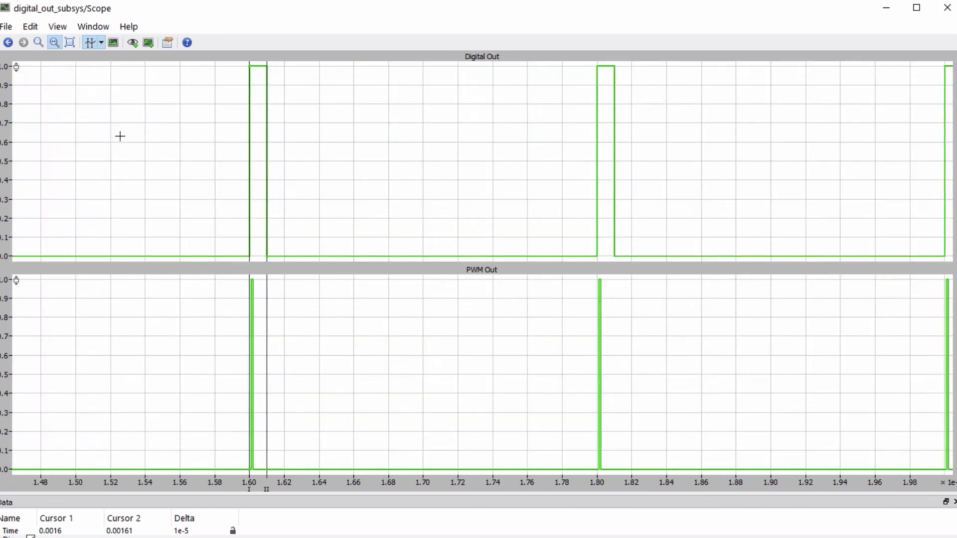
click(180, 531)
click(947, 8)
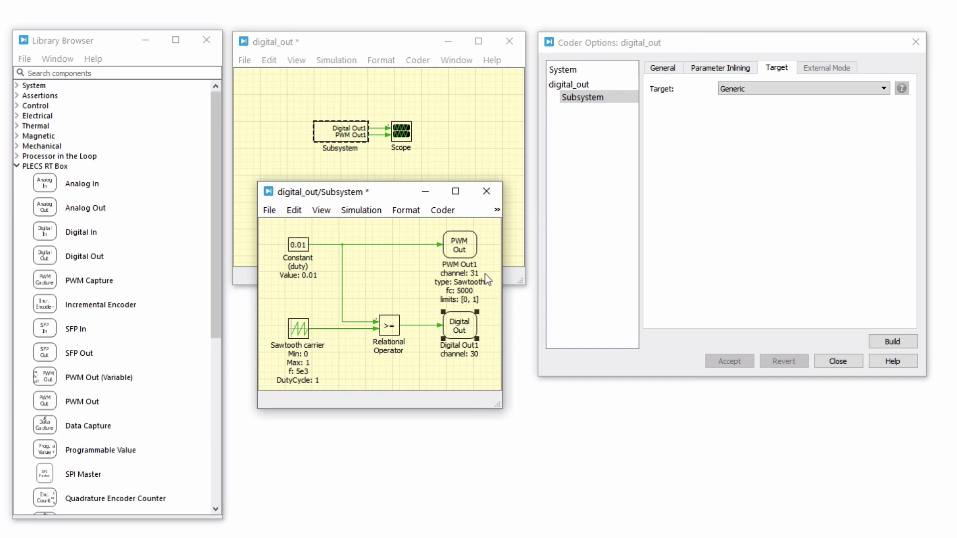
click(472, 254)
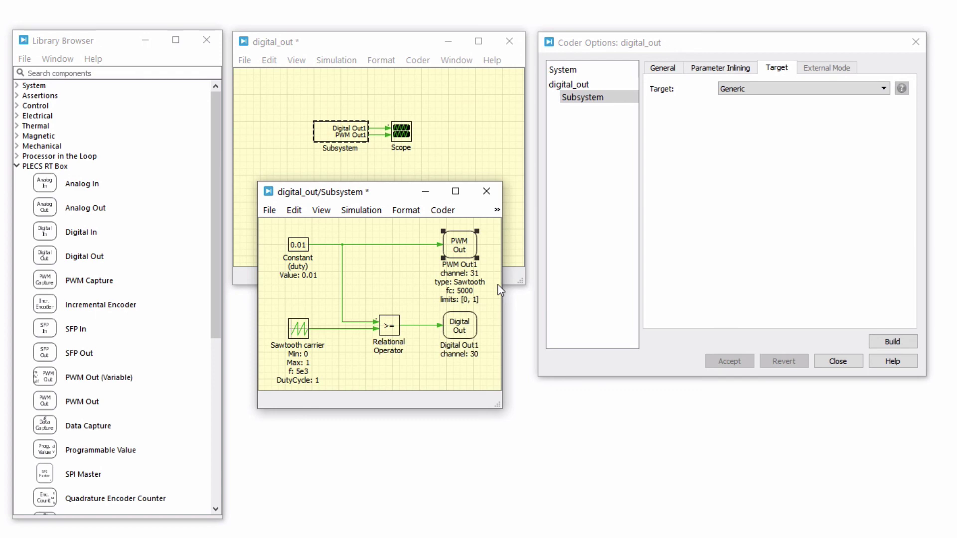